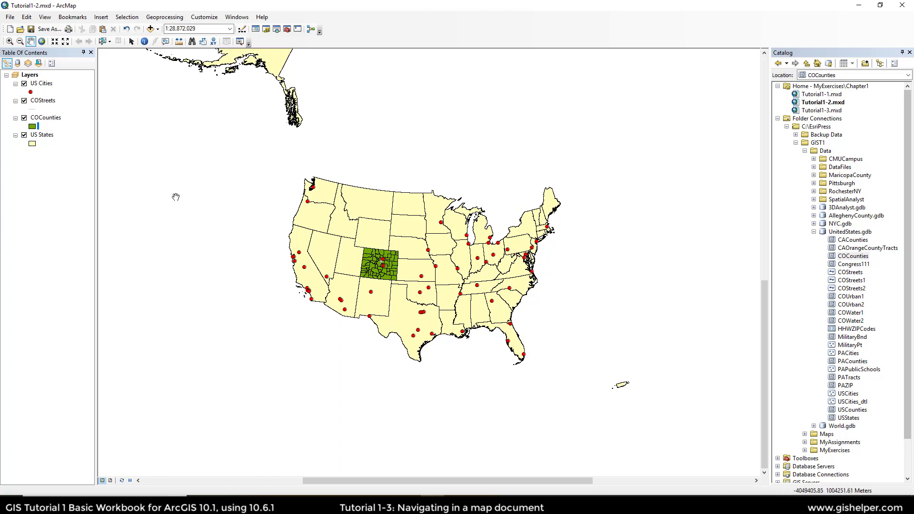
Save a copy of the map document in the Chapter1 folder as Tutorial1-3.mxd.
click(49, 29)
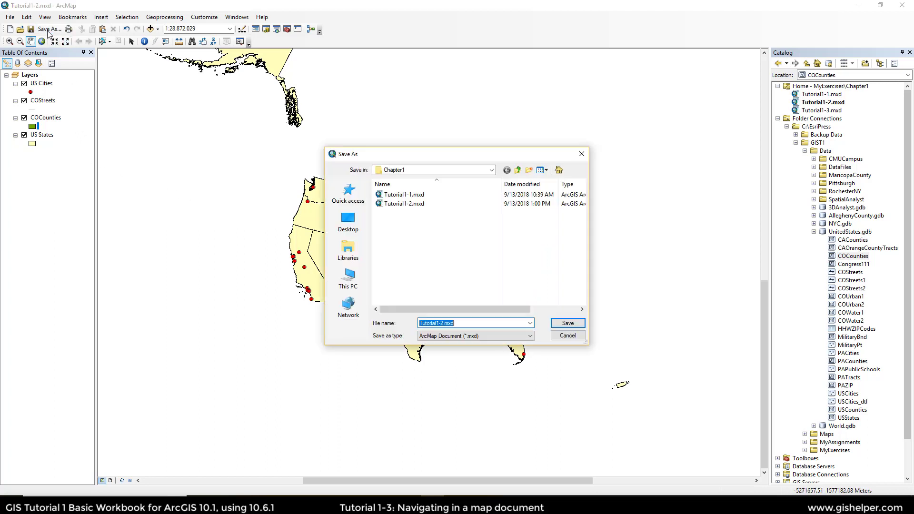
click(405, 206)
click(446, 323)
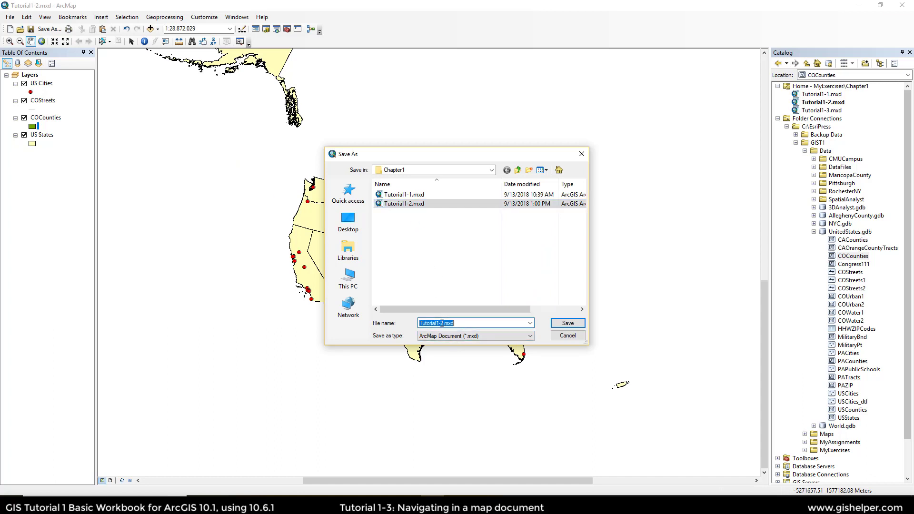
click(446, 323)
key(Delete)
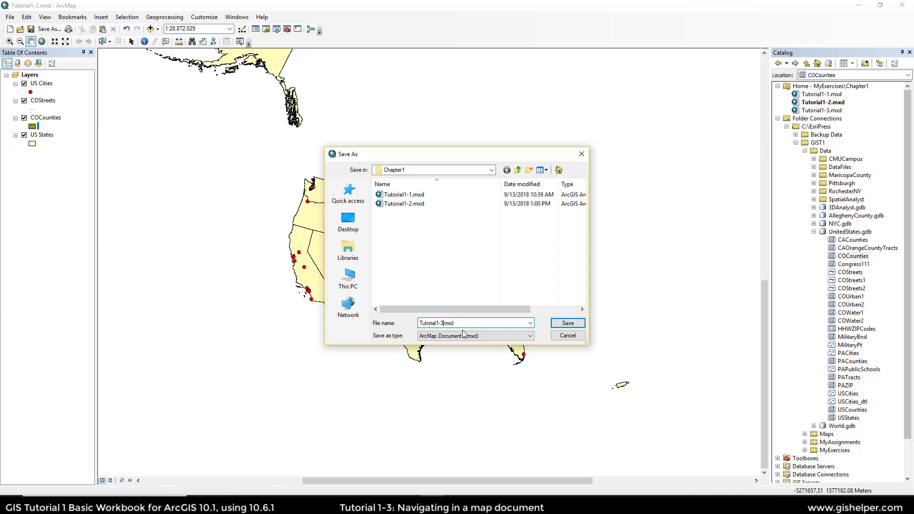
click(567, 322)
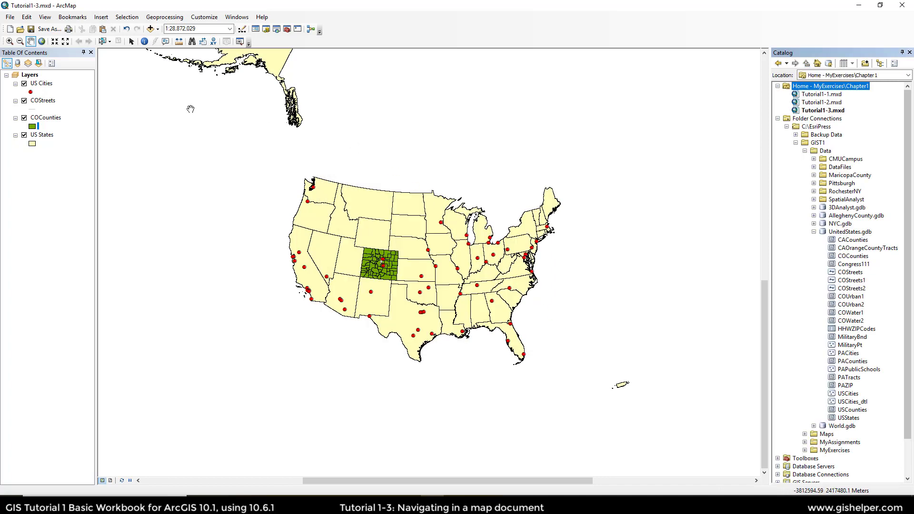
Zoom in on Florida with a zoom box, and use Fixed Zoom In until the map scale is 1:1,500,000.
click(9, 41)
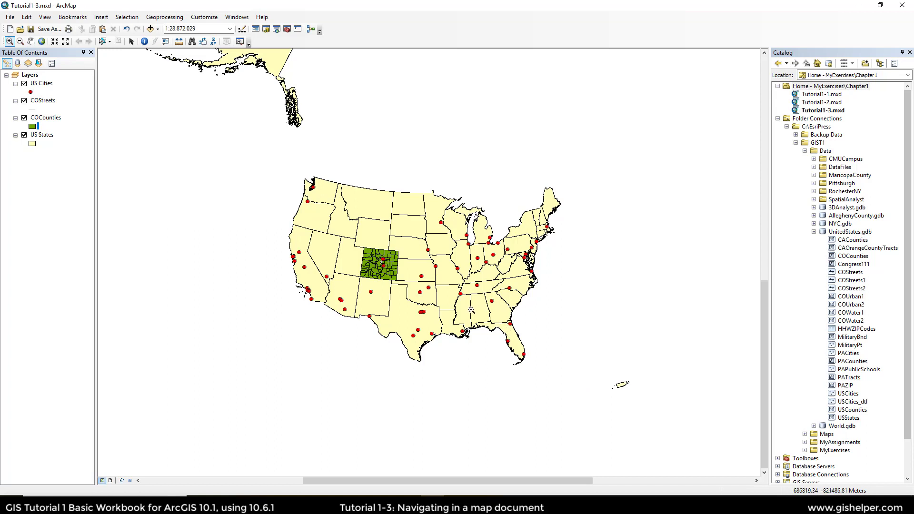
drag(471, 310, 537, 376)
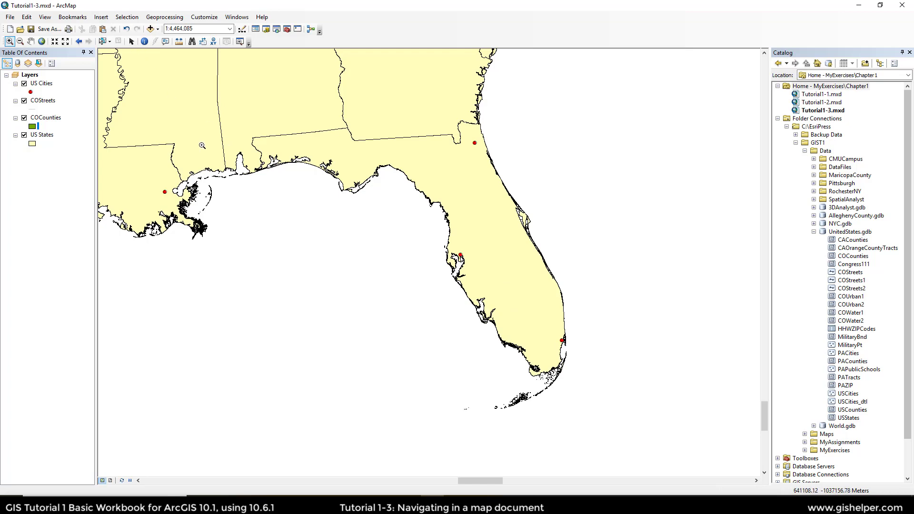
click(55, 42)
click(55, 42)
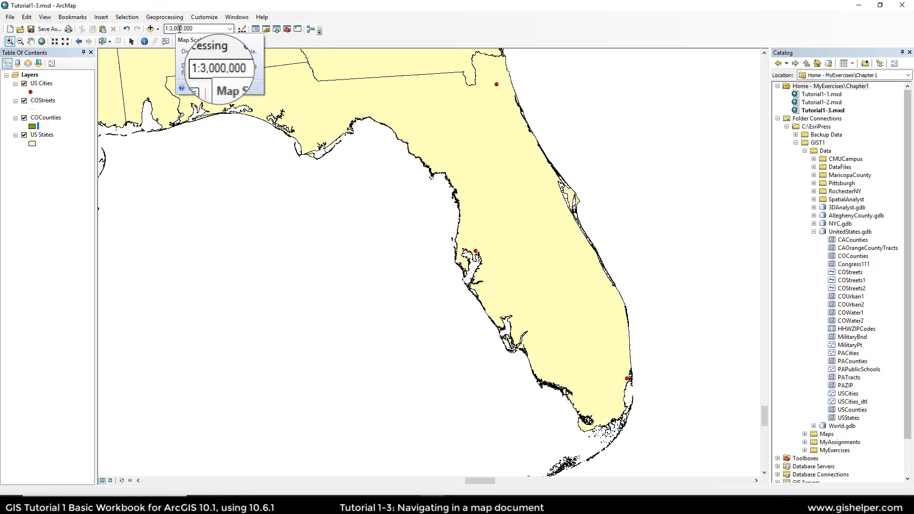
click(56, 41)
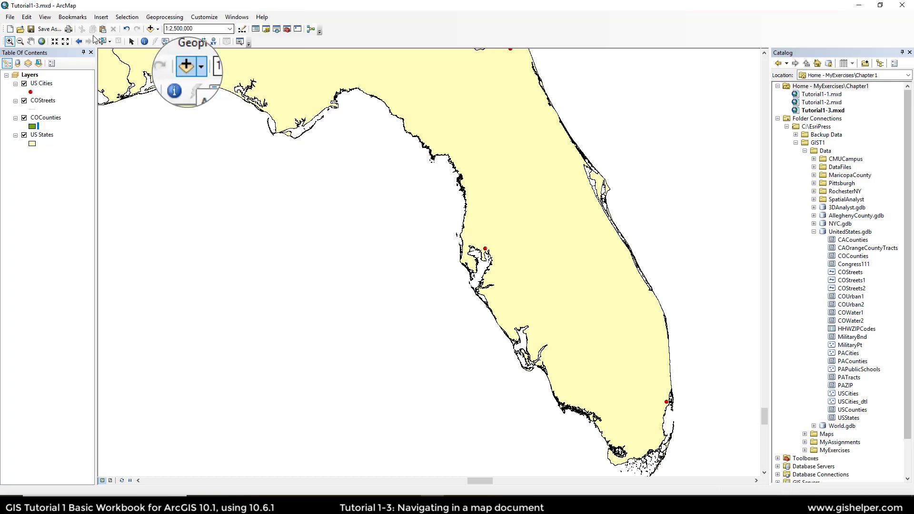
click(55, 42)
click(59, 42)
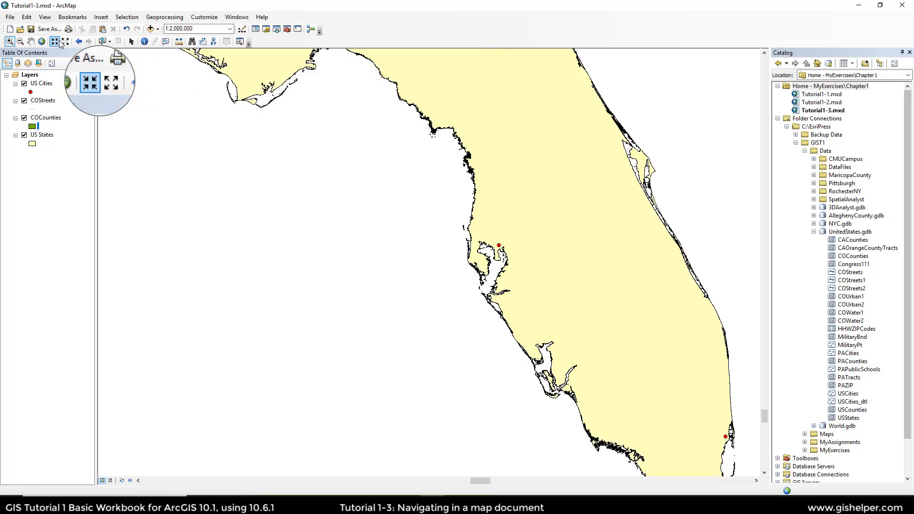
click(59, 42)
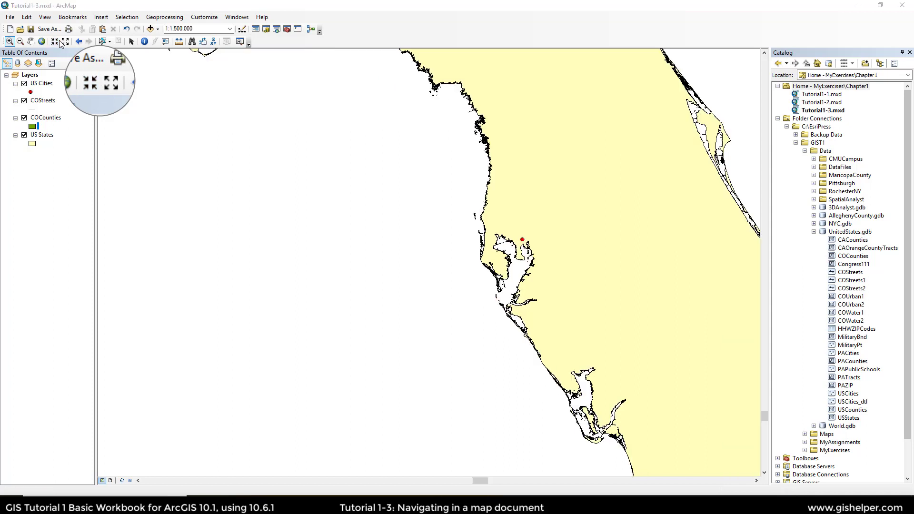
Pan the map from Florida along the Gulf coast to southeastern Louisiana.
click(31, 42)
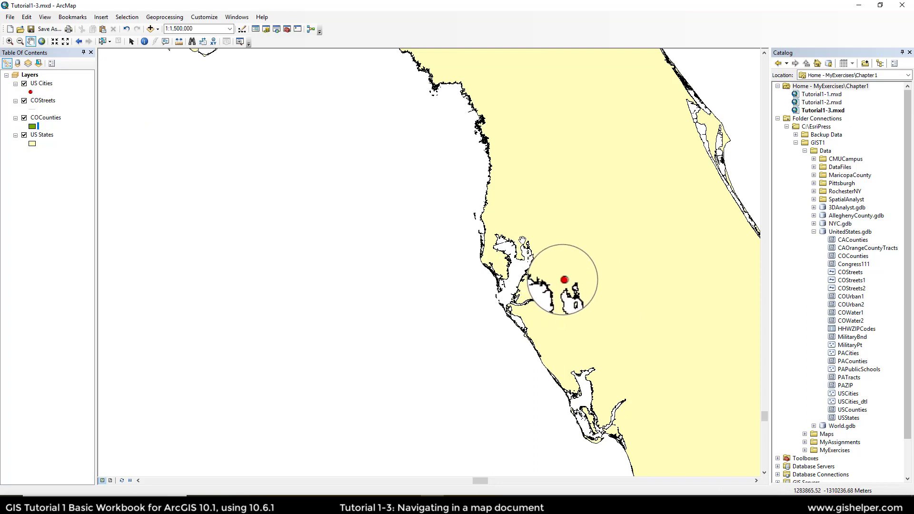
drag(523, 240, 440, 238)
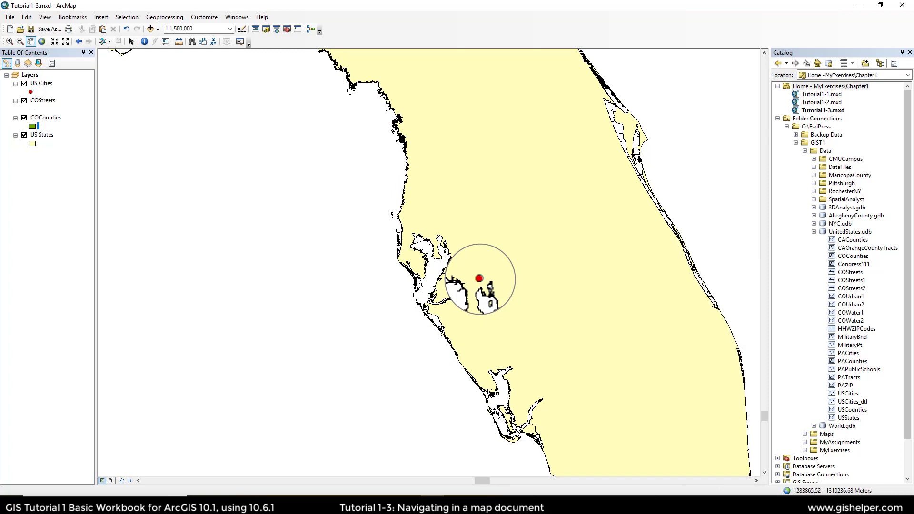
drag(362, 214, 589, 346)
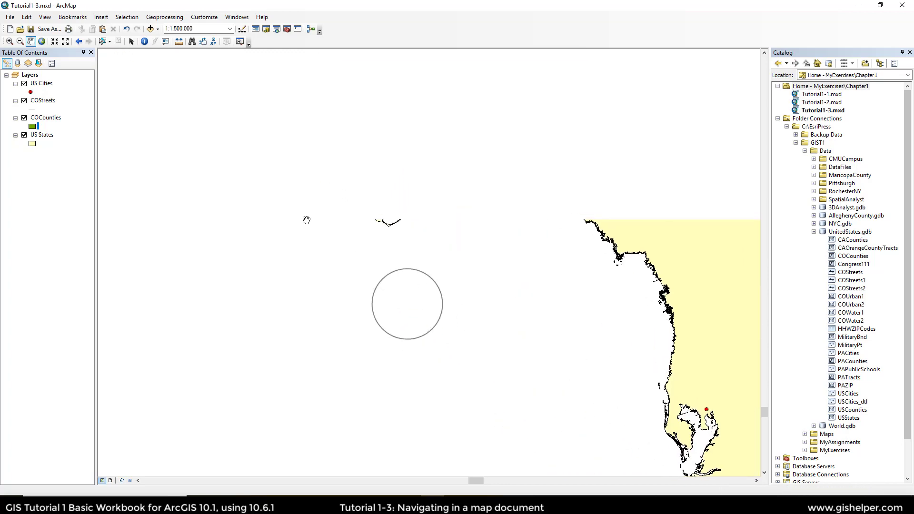
drag(278, 204, 510, 289)
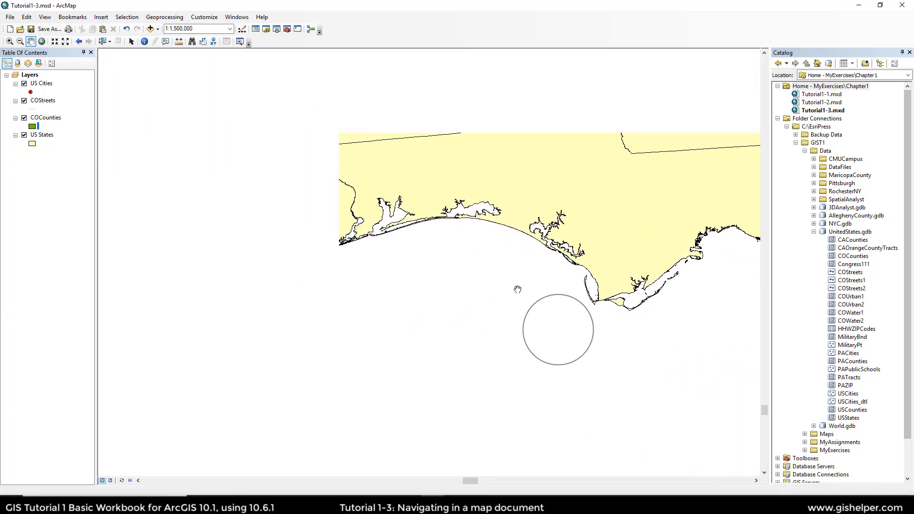
drag(288, 282, 467, 255)
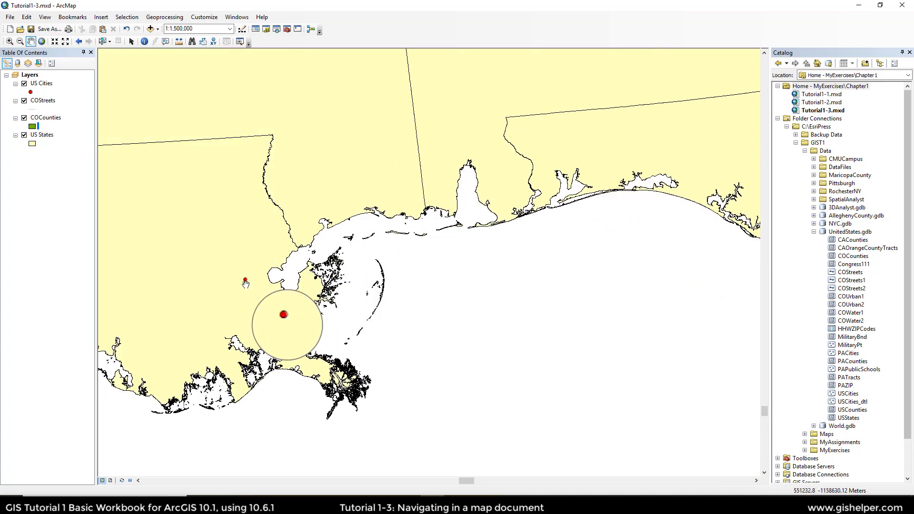
Use Fixed Zoom Out until the map scale is 1:10,000,000, and return the map to its full extent.
click(66, 41)
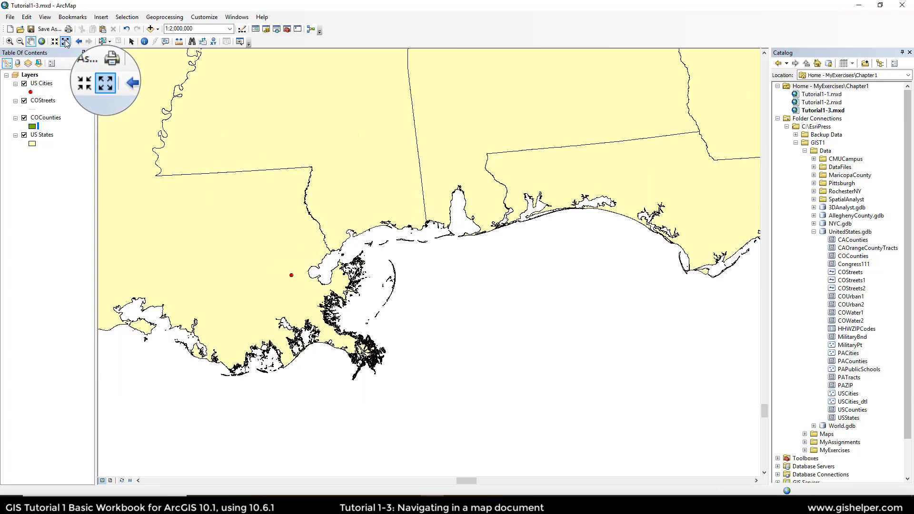
click(66, 42)
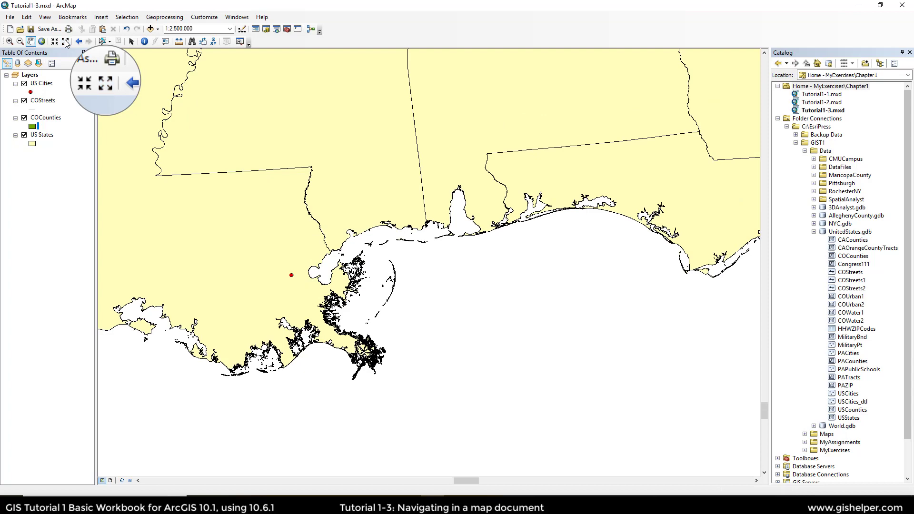
click(66, 41)
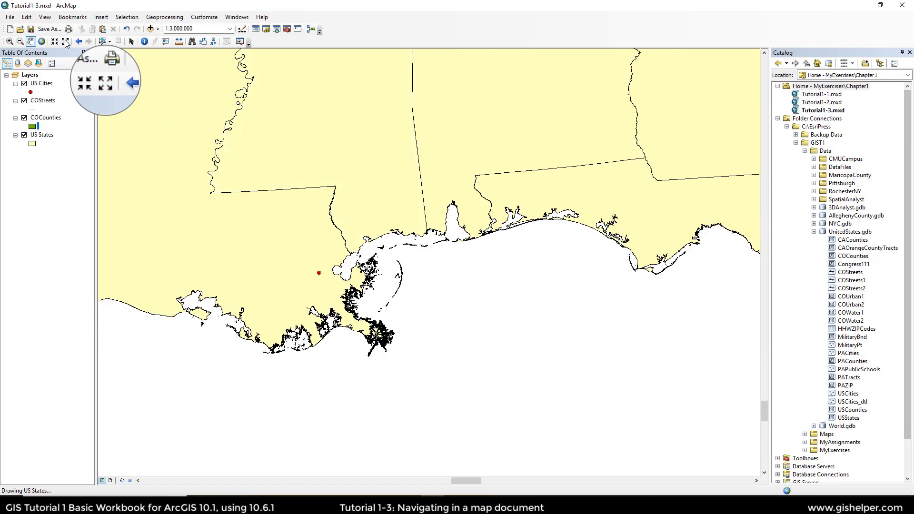
click(66, 41)
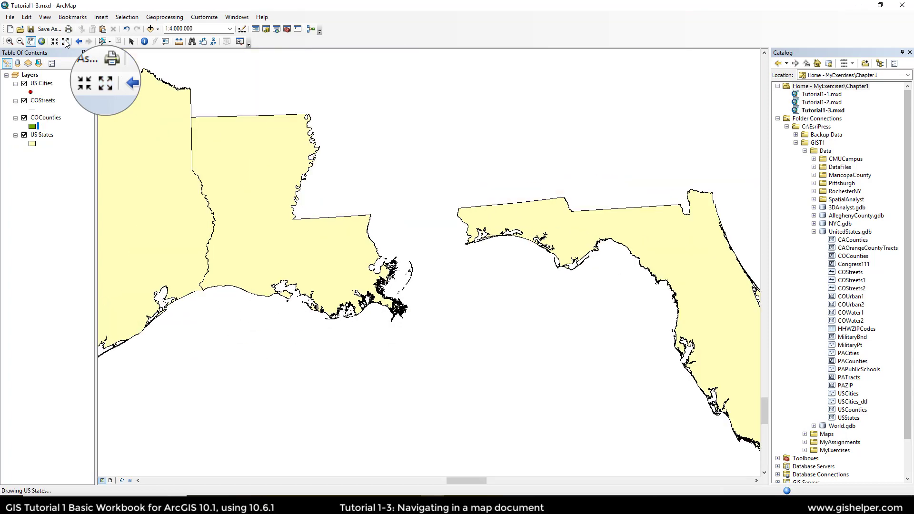
click(66, 42)
click(66, 42)
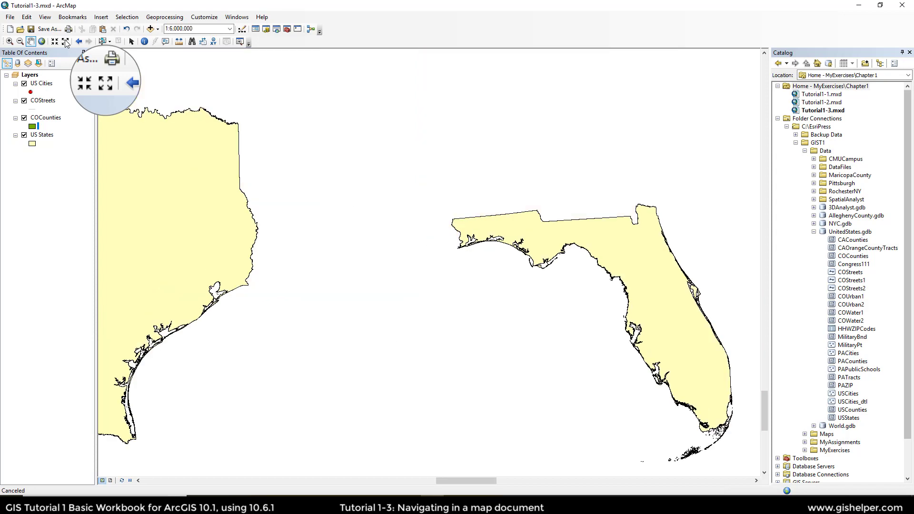
click(66, 41)
click(66, 41)
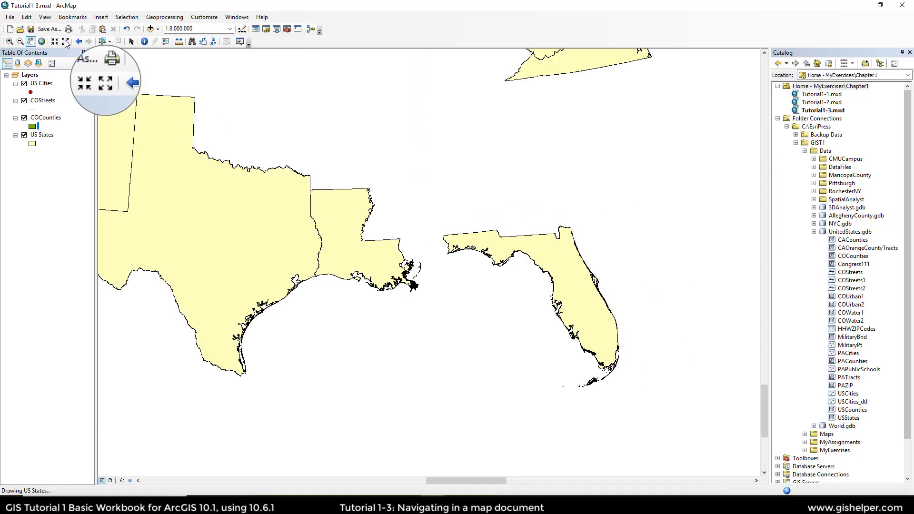
click(66, 41)
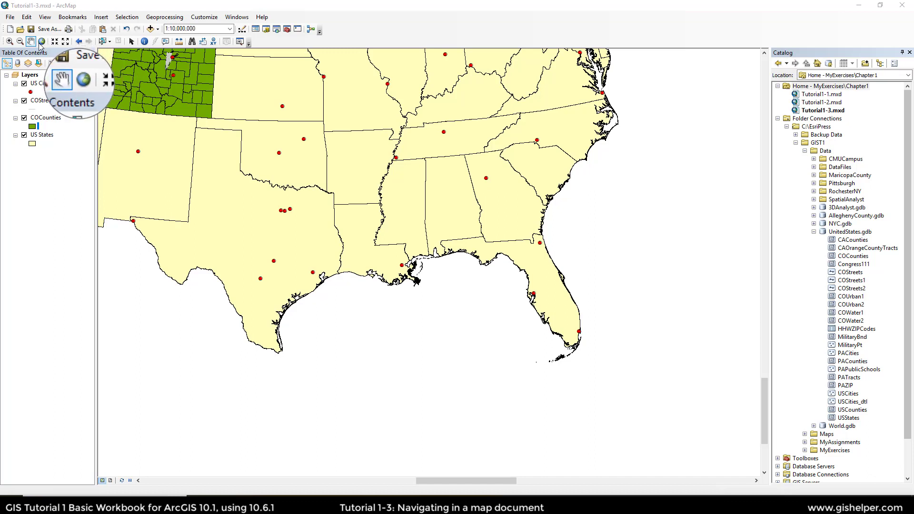
click(42, 42)
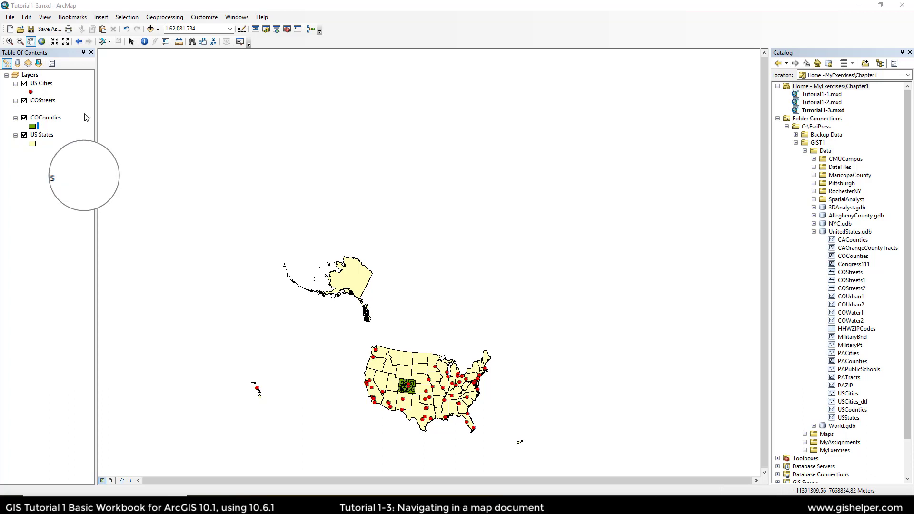
Step back through the previous map extents to the 1:2,500,000 view, and forward again to the 1:4,000,000 view.
click(78, 41)
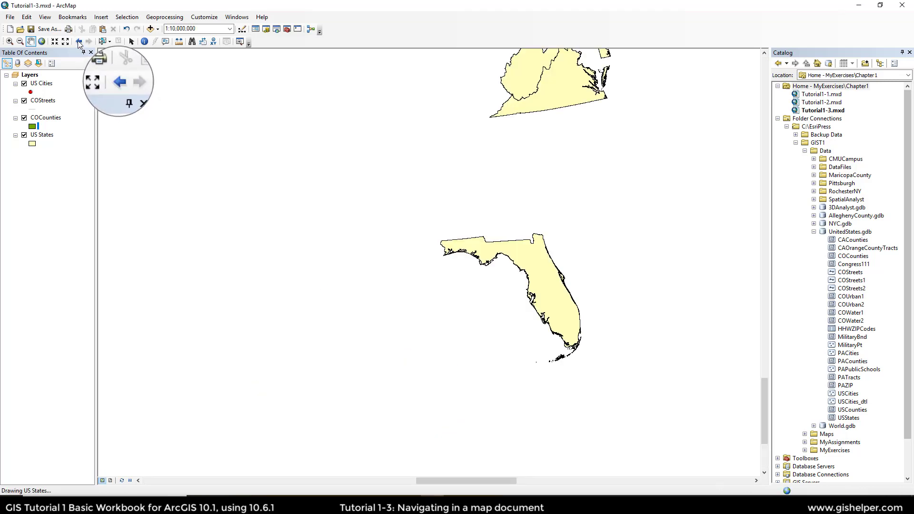
click(78, 41)
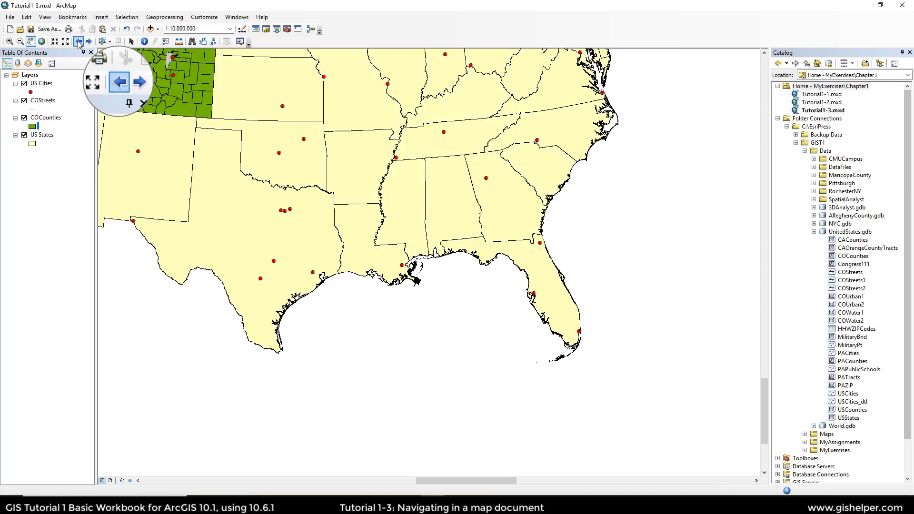
click(79, 41)
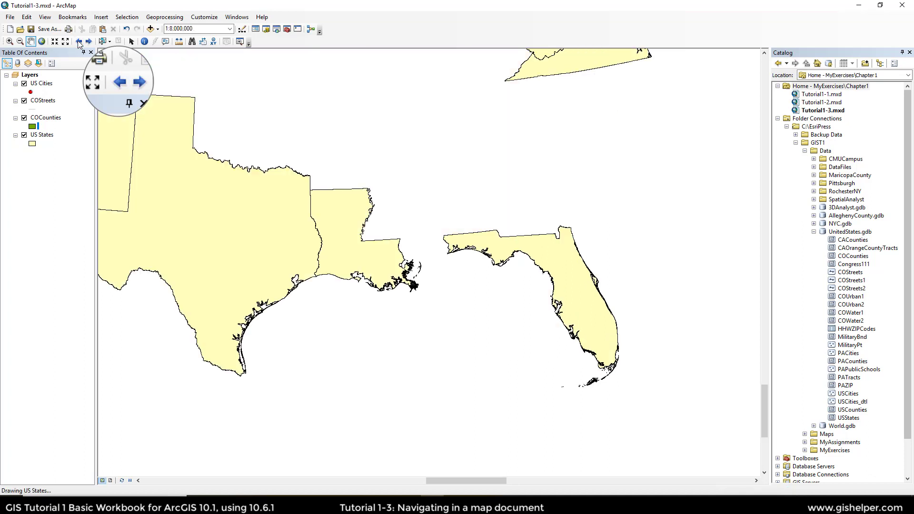
click(78, 41)
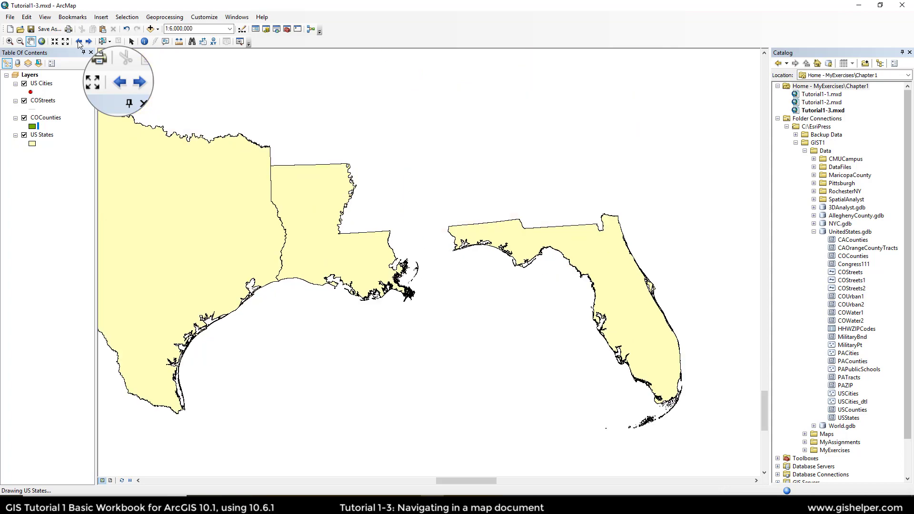
click(79, 41)
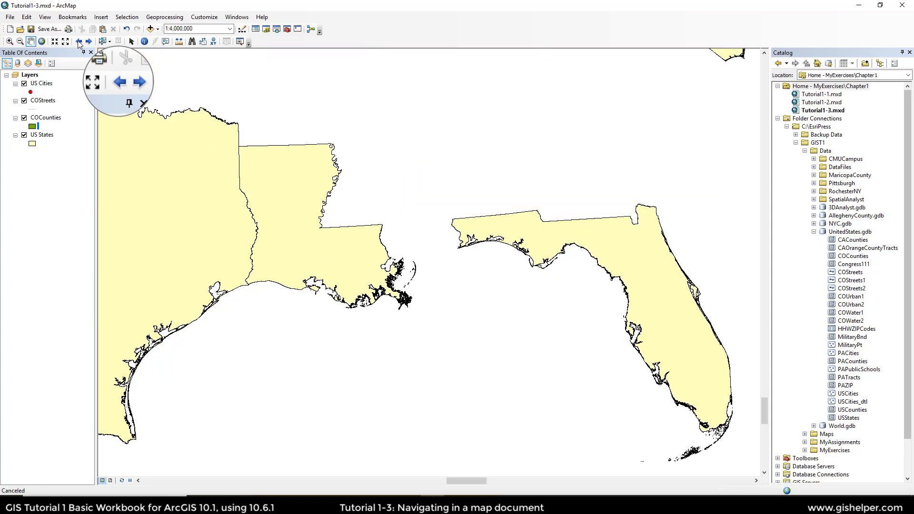
click(79, 41)
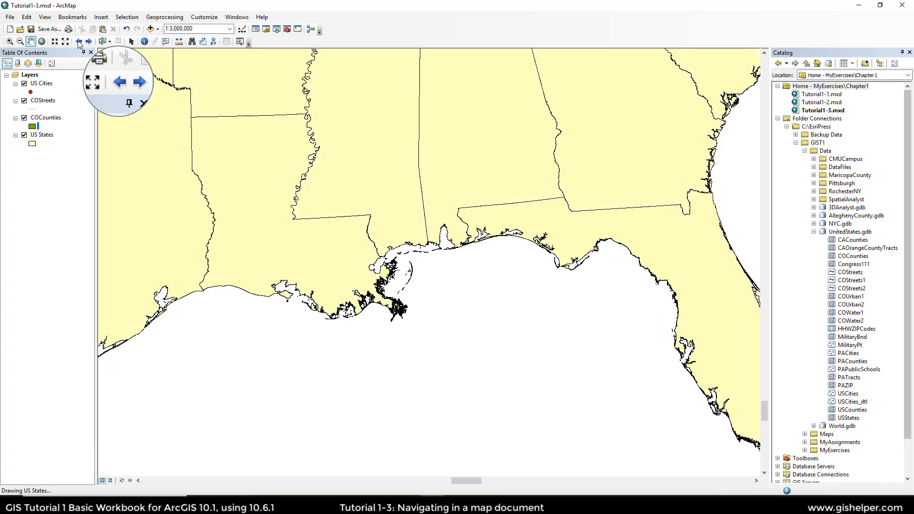
click(79, 41)
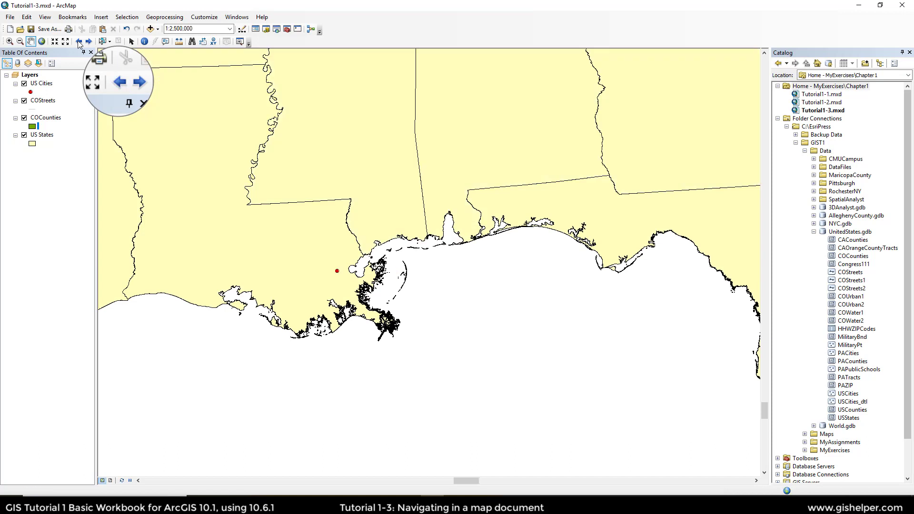
click(79, 41)
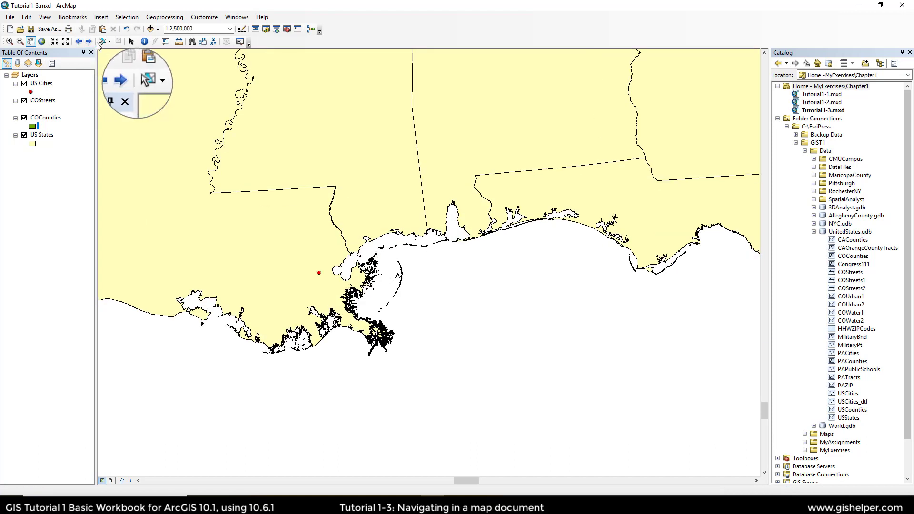
click(89, 42)
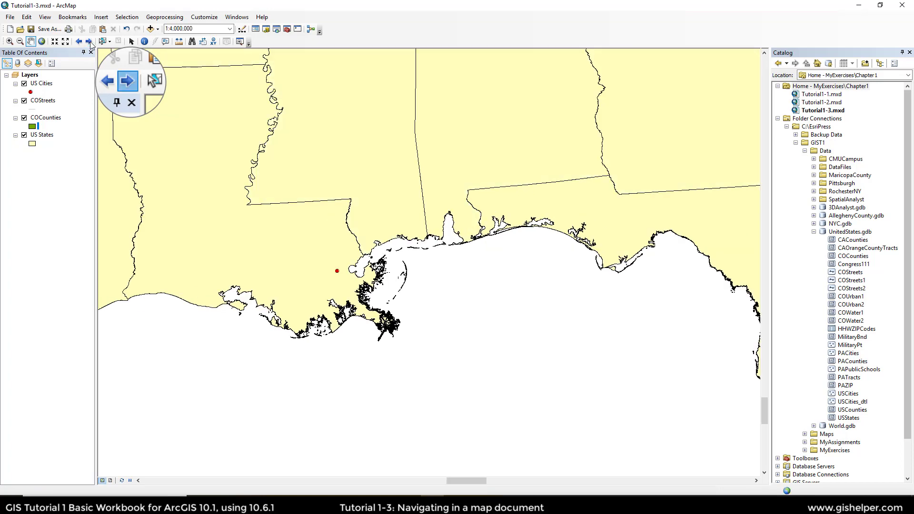
click(90, 43)
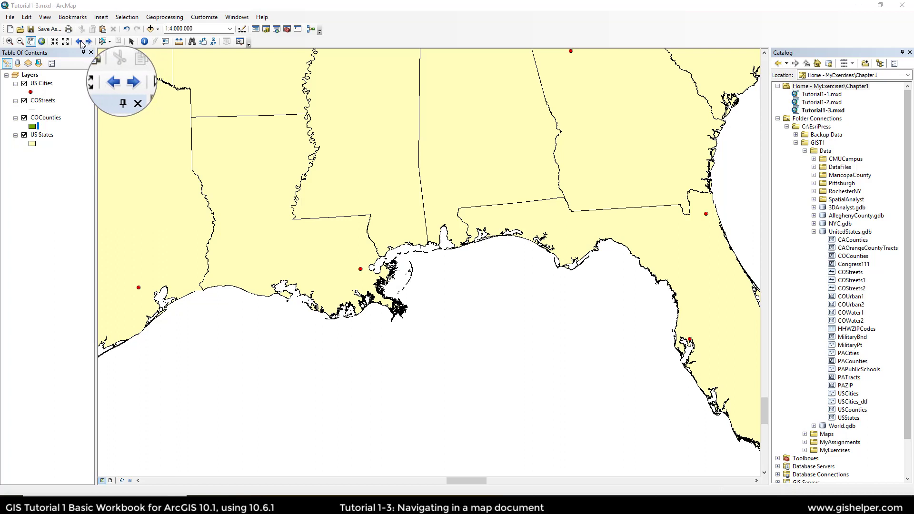
Step back through the previous map extents to the 1:28,872,029 view, and zoom in on the contiguous United States with a zoom box.
click(79, 42)
click(79, 42)
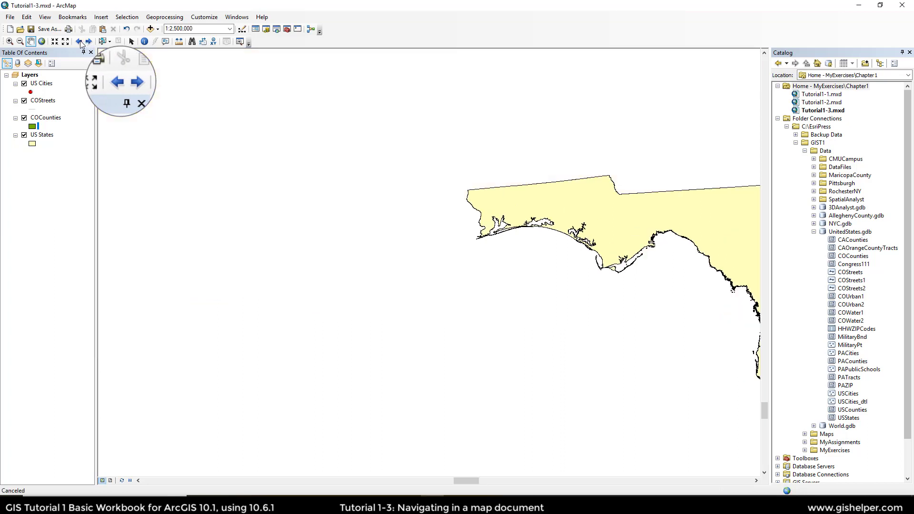
click(80, 42)
click(79, 42)
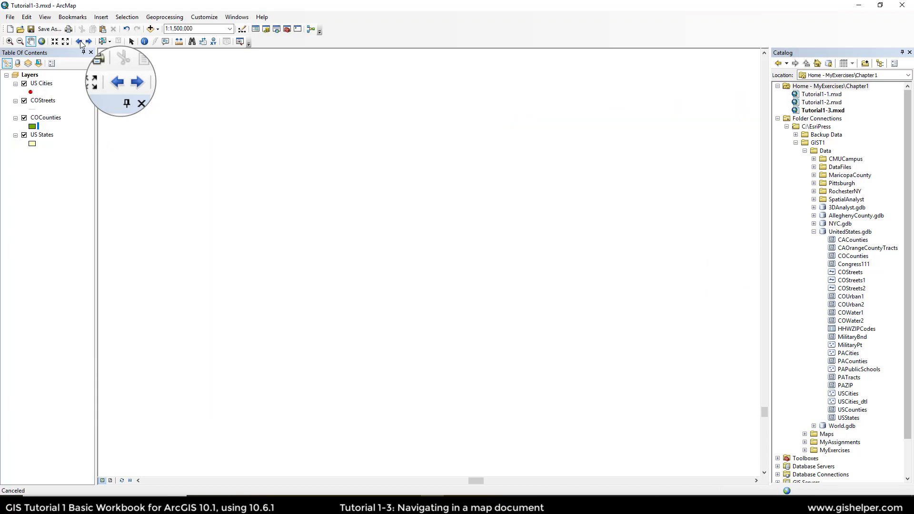
click(79, 42)
click(80, 42)
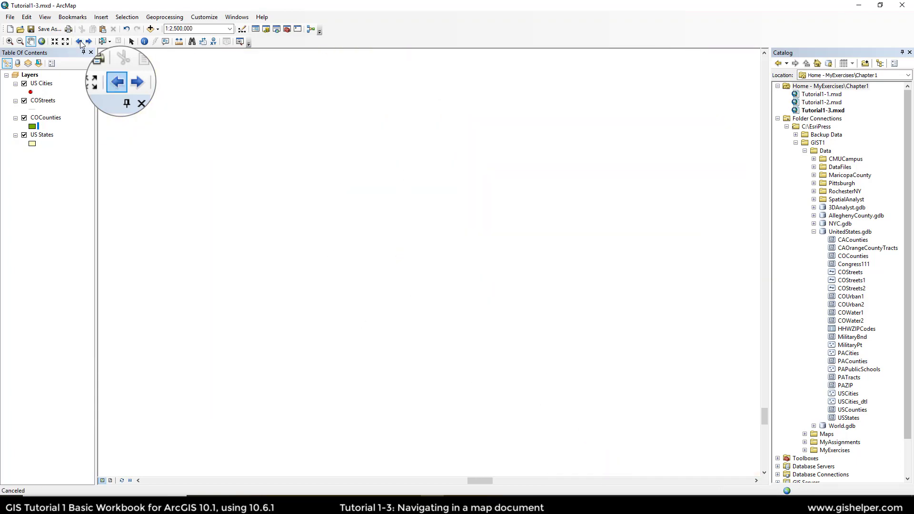
click(80, 42)
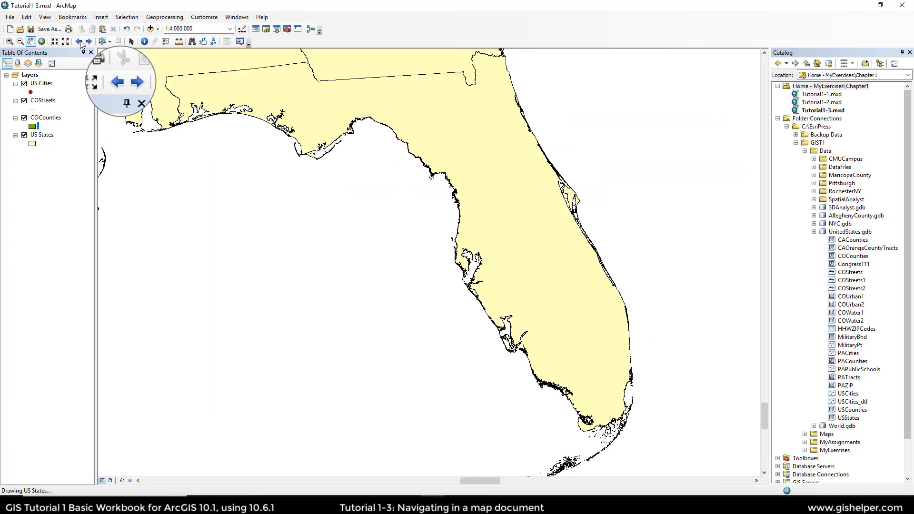
click(80, 42)
click(80, 42)
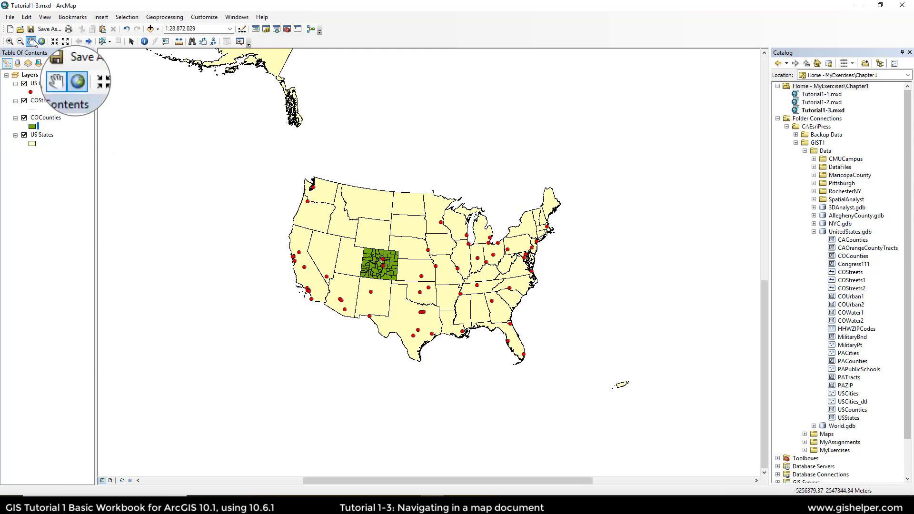
click(9, 41)
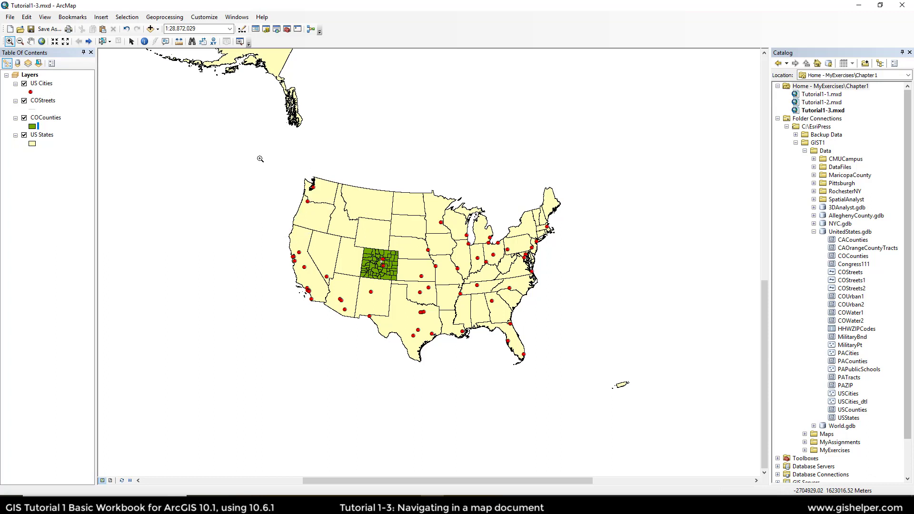
drag(277, 159, 580, 384)
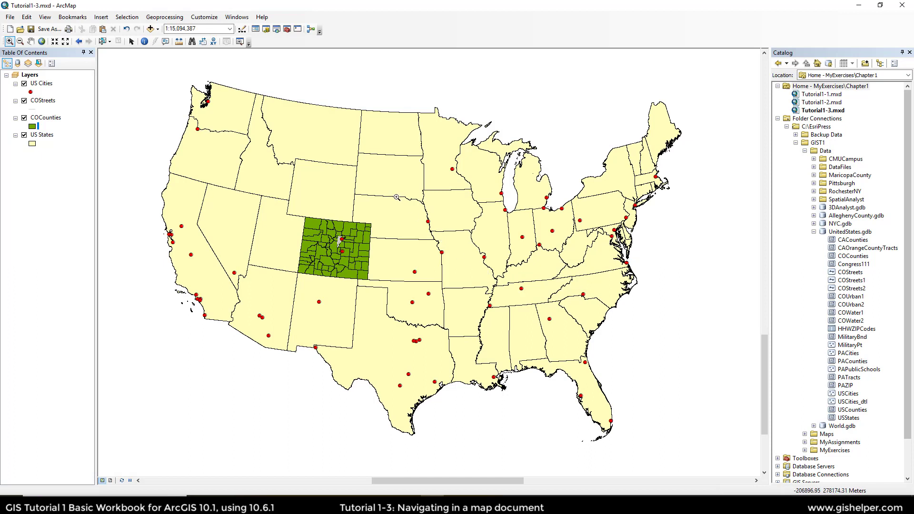
Review the mouse wheel and continuous zoom/pan settings in the general ArcMap options.
click(203, 18)
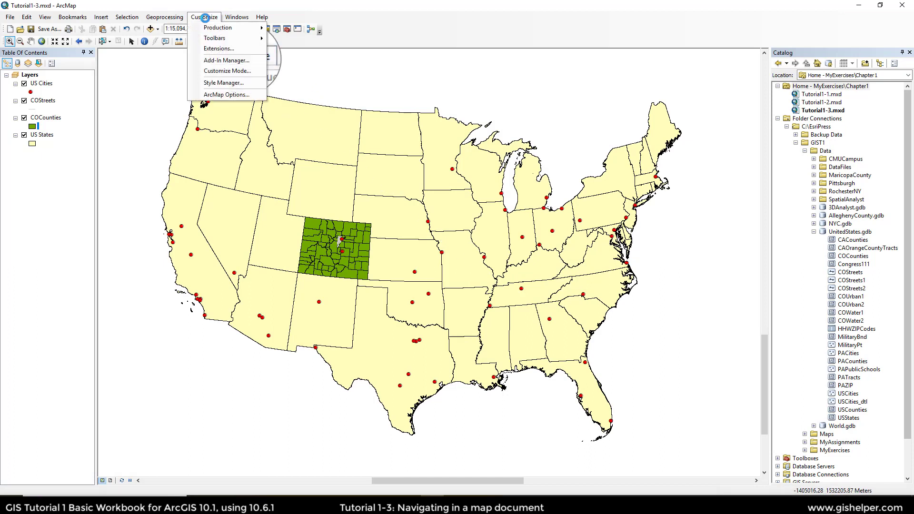
click(220, 95)
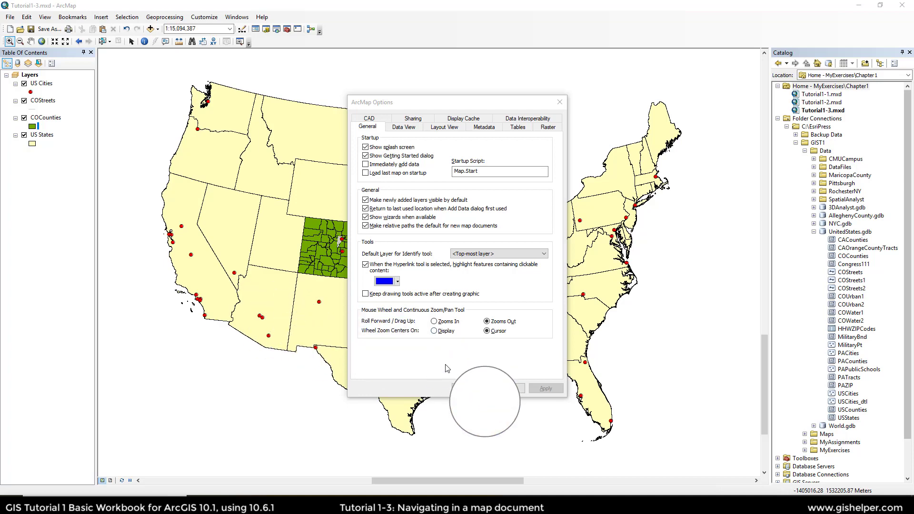
click(469, 388)
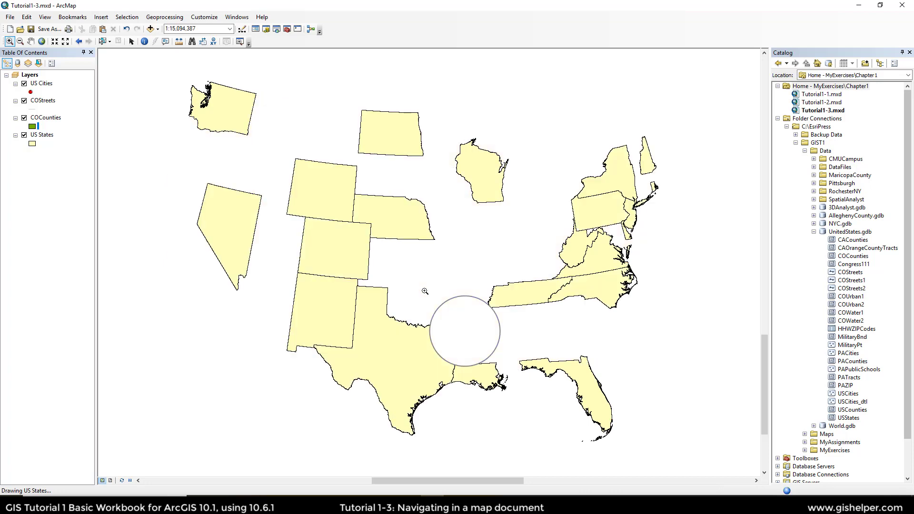
Use the mouse wheel to zoom the map out to 1:25,000,000, in to 1:8,000,000, and back out to 1:15,000,000.
scroll(425, 290, down, 2)
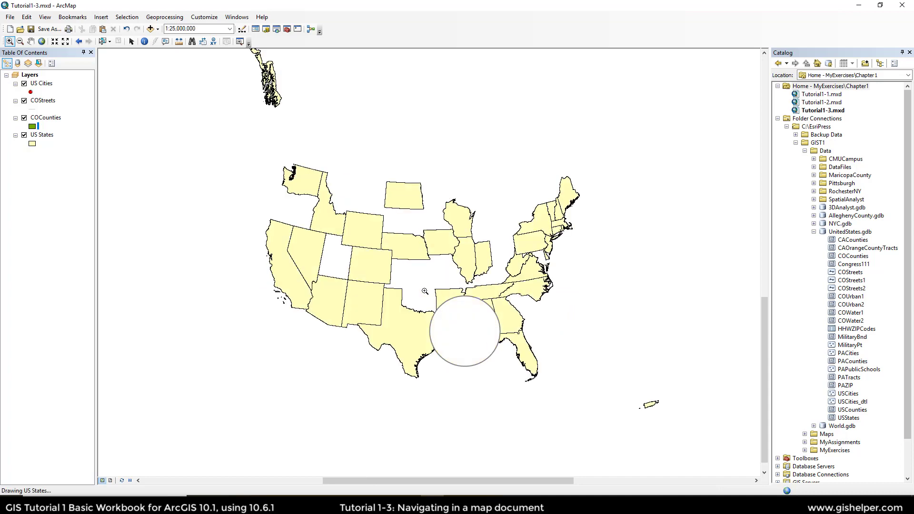
scroll(424, 291, up, 4)
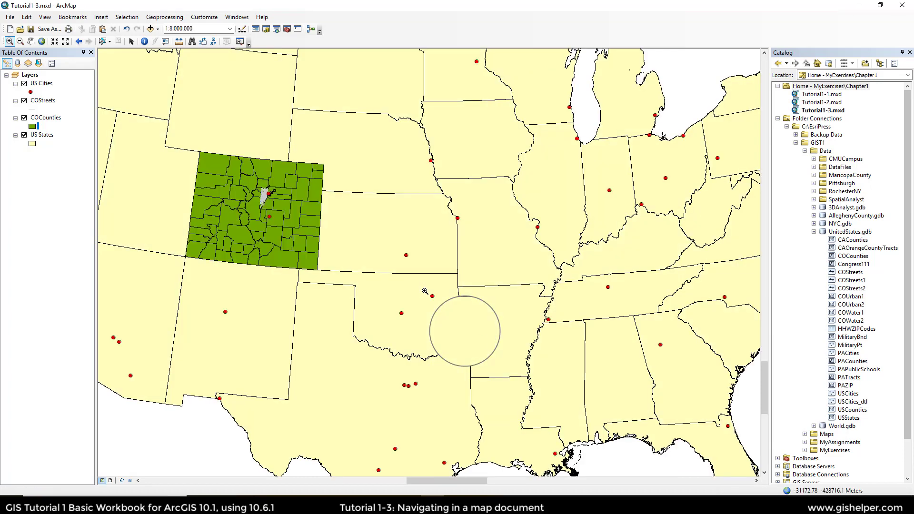
scroll(425, 290, down, 3)
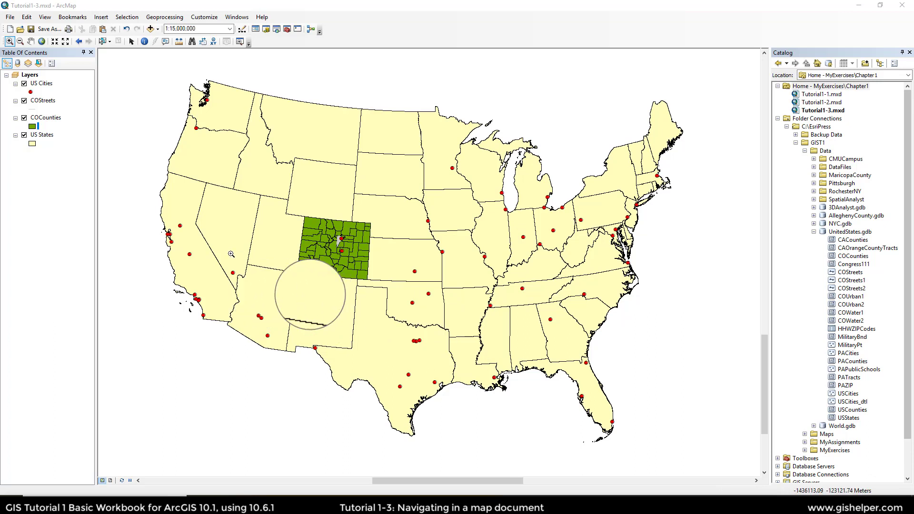
Zoom the map to the extent of the COCounties layer, and further in to the COStreets layer.
right_click(44, 121)
mouse_move(88, 218)
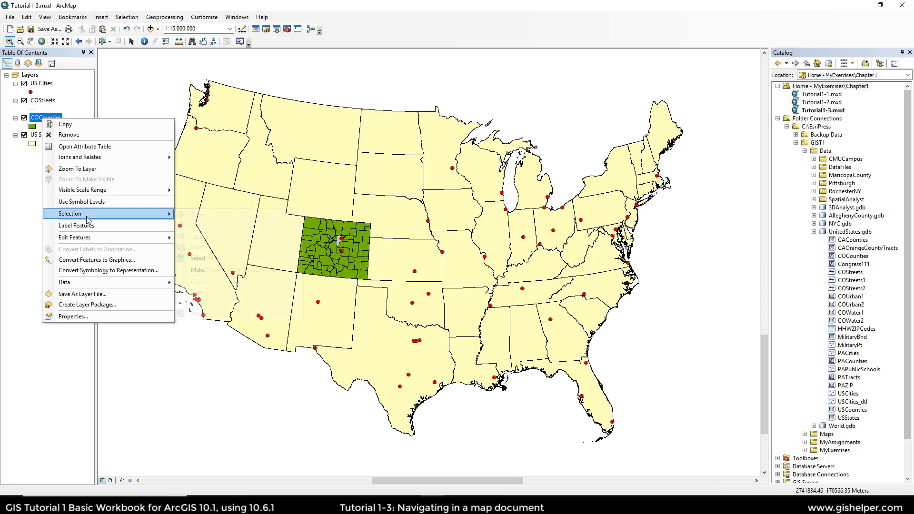
click(76, 169)
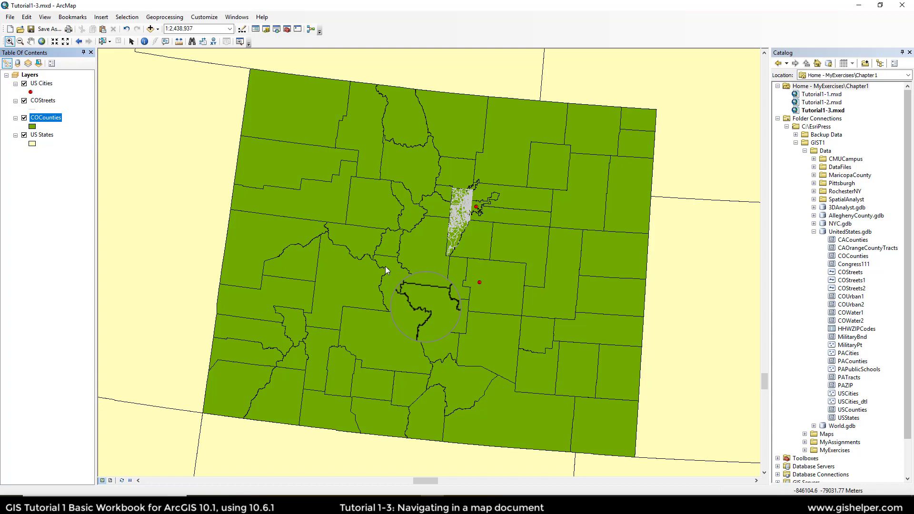
right_click(46, 104)
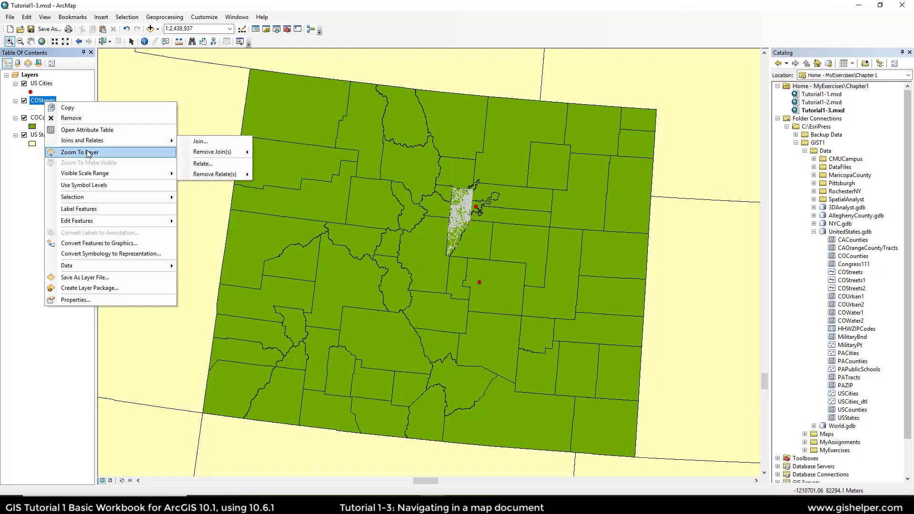
click(81, 153)
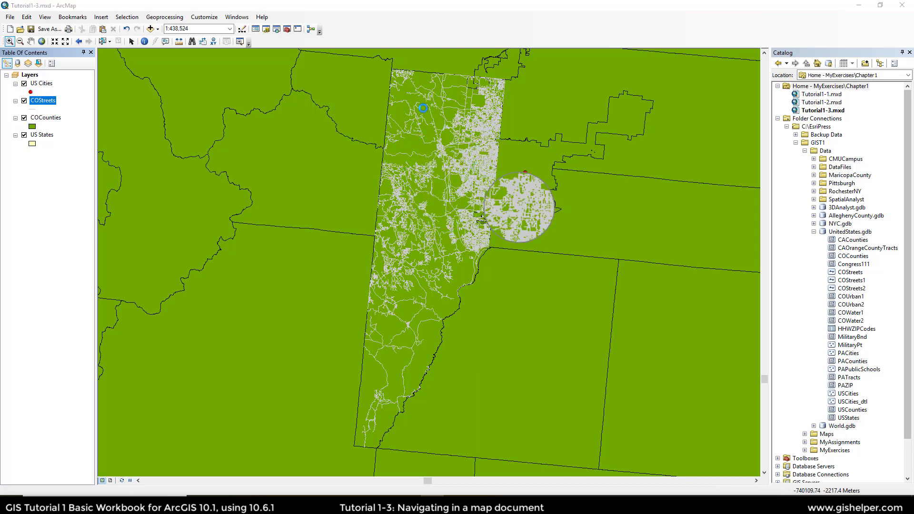
Open a Magnifier window and move it over the dense streets in the northeast of COStreets, and back toward the layer's middle.
click(229, 17)
click(247, 36)
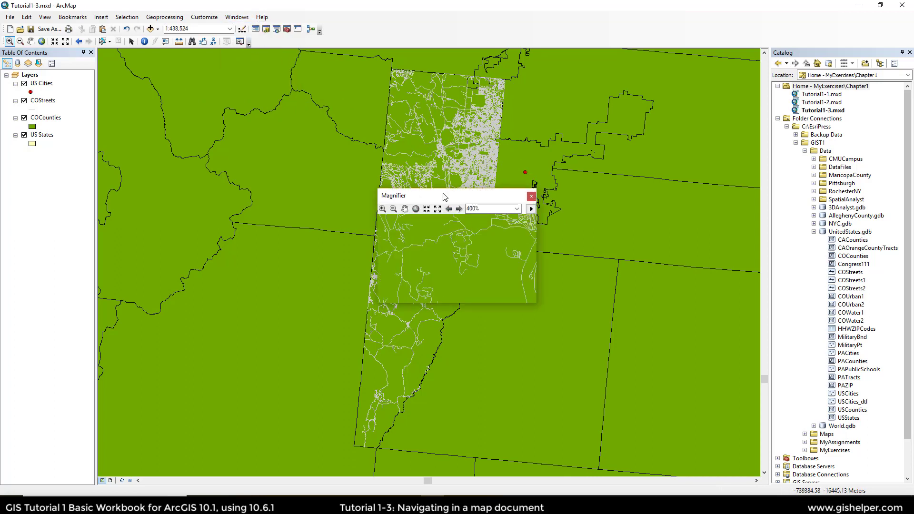
drag(442, 196, 461, 101)
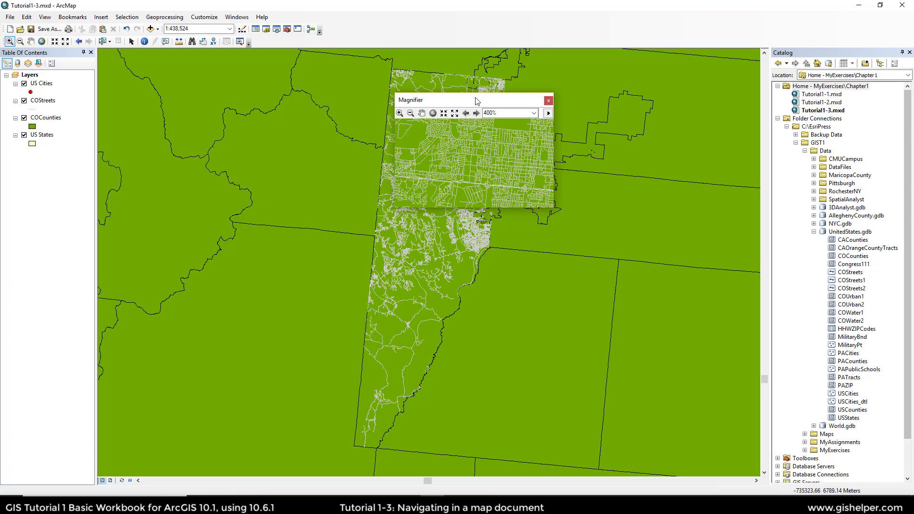
drag(477, 101, 450, 178)
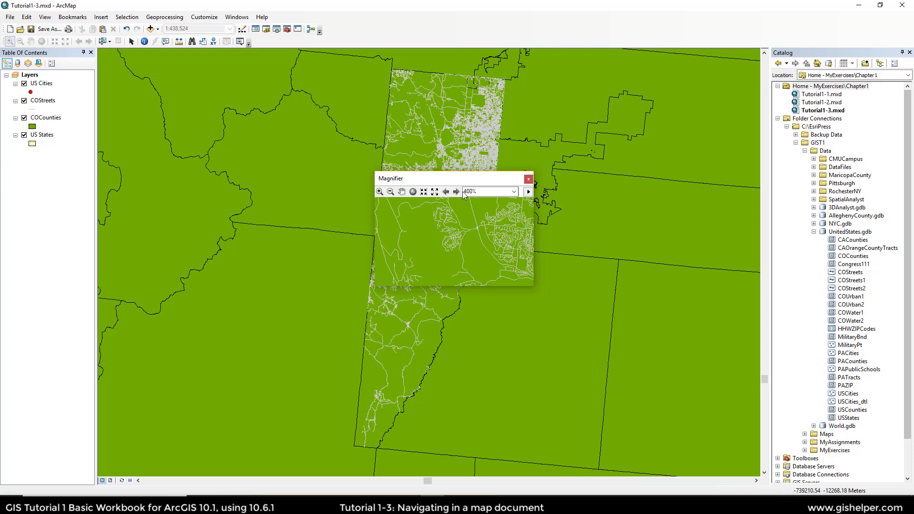
Set the Magnifier to 800%, move it to the western edge of the COStreets area, and close it.
click(514, 192)
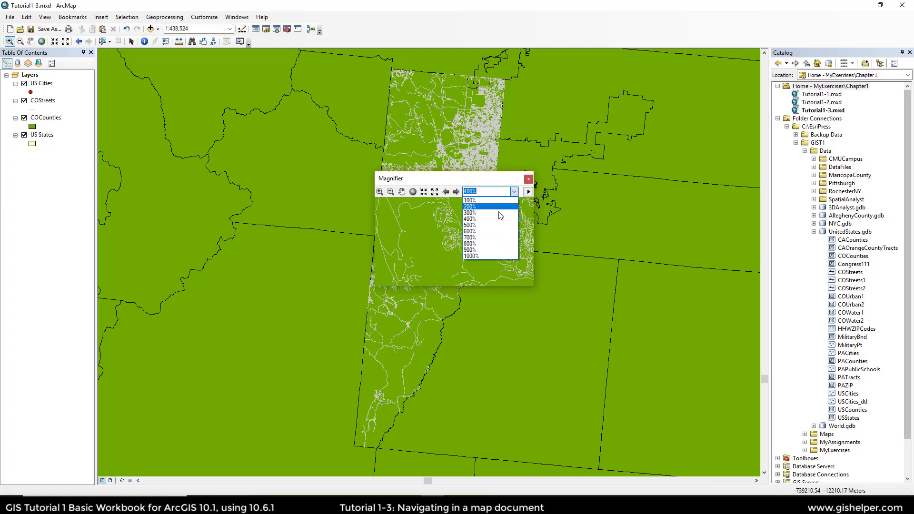
click(483, 244)
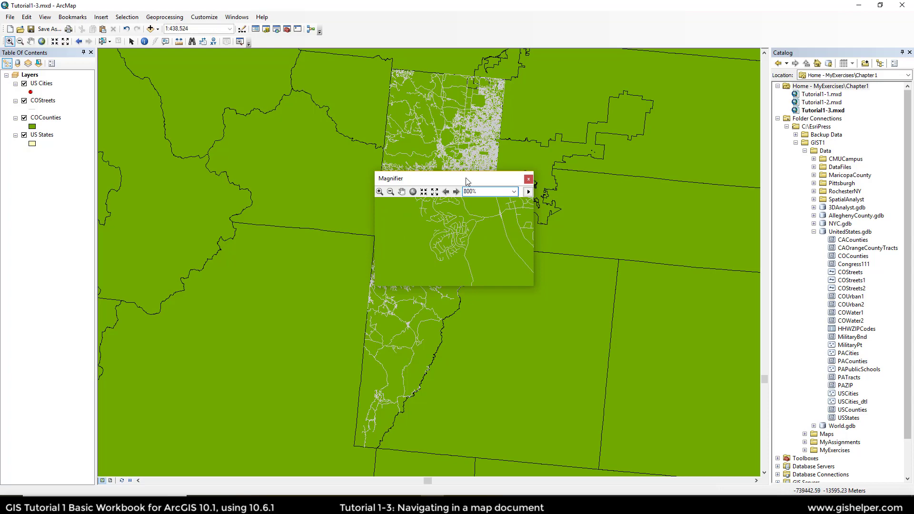
drag(467, 180, 403, 180)
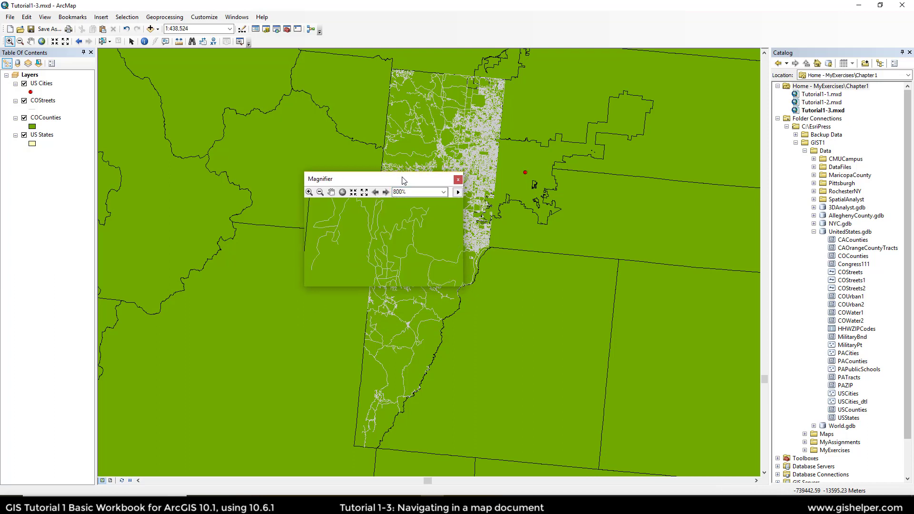
click(457, 180)
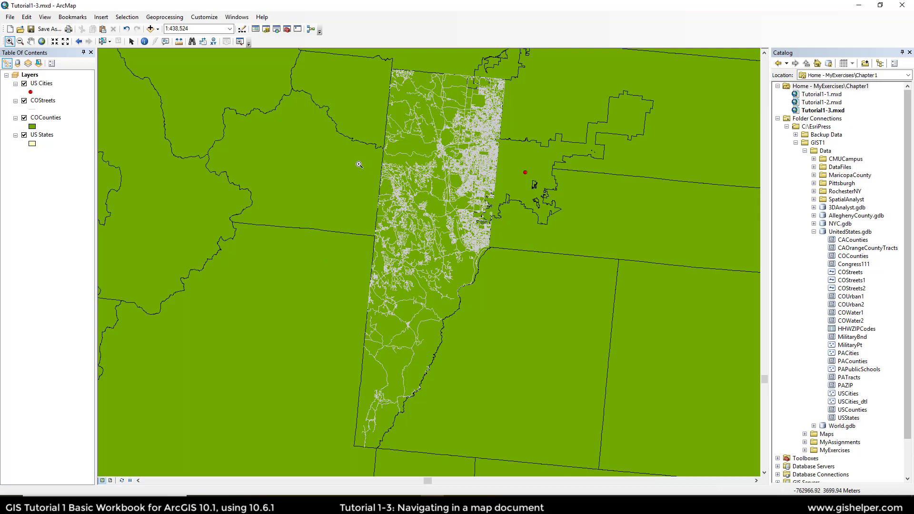
Return through the previous extents to the 1:15,000,000 US view, and zoom in on the Pacific Northwest with a zoom box.
click(79, 41)
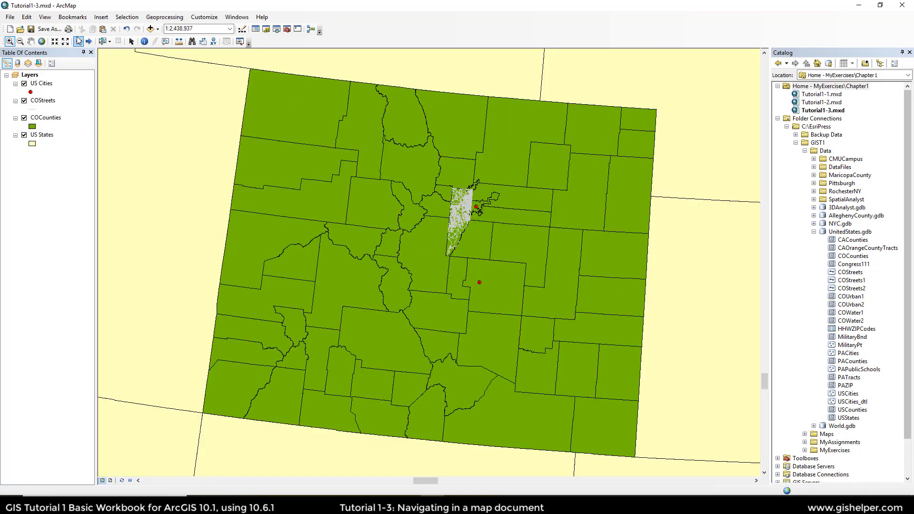
click(78, 41)
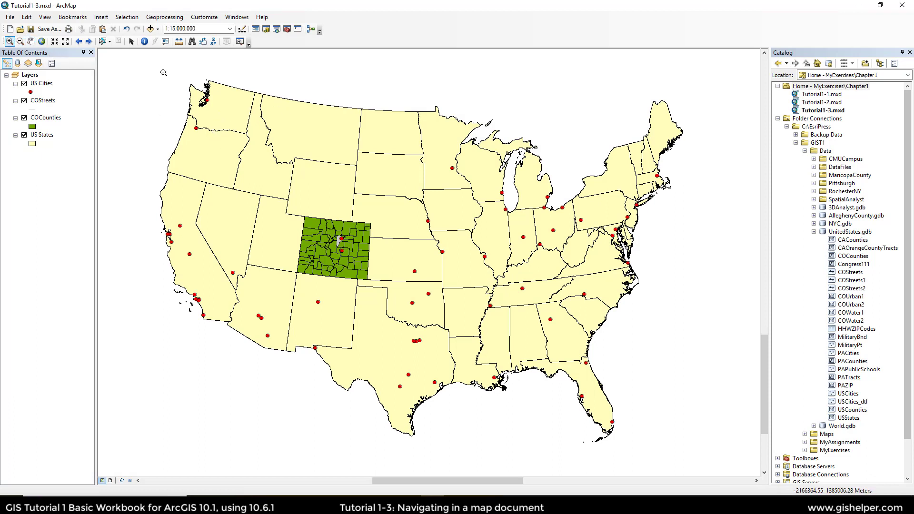
drag(142, 64, 306, 211)
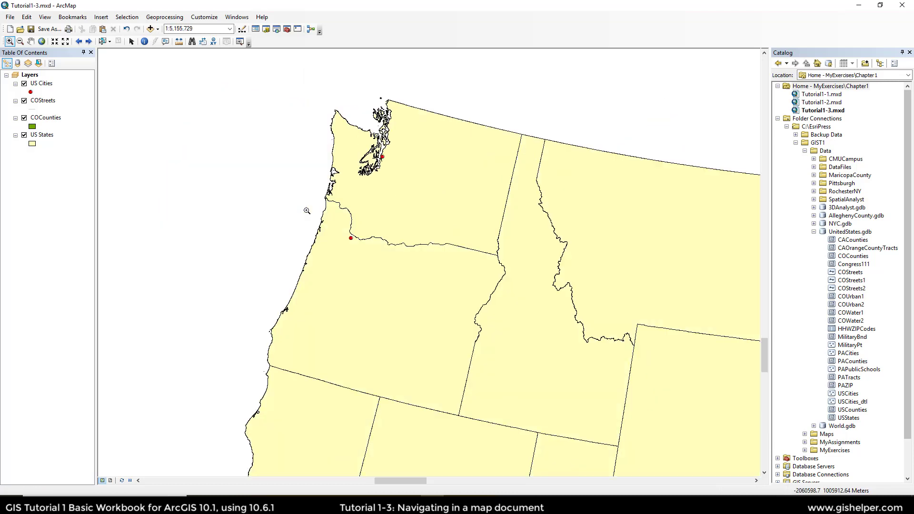
Open the Layers Overview window and place it over the northeast corner of the map view.
click(245, 18)
click(252, 28)
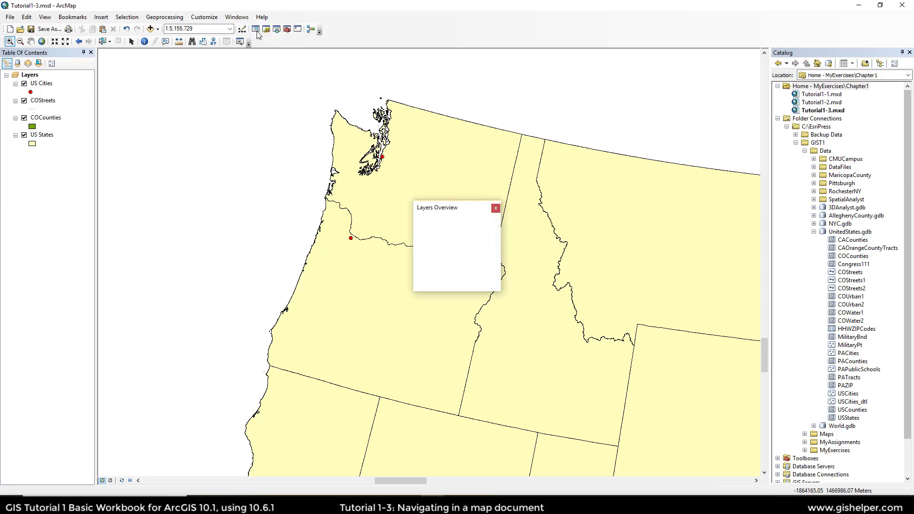
drag(466, 201, 687, 90)
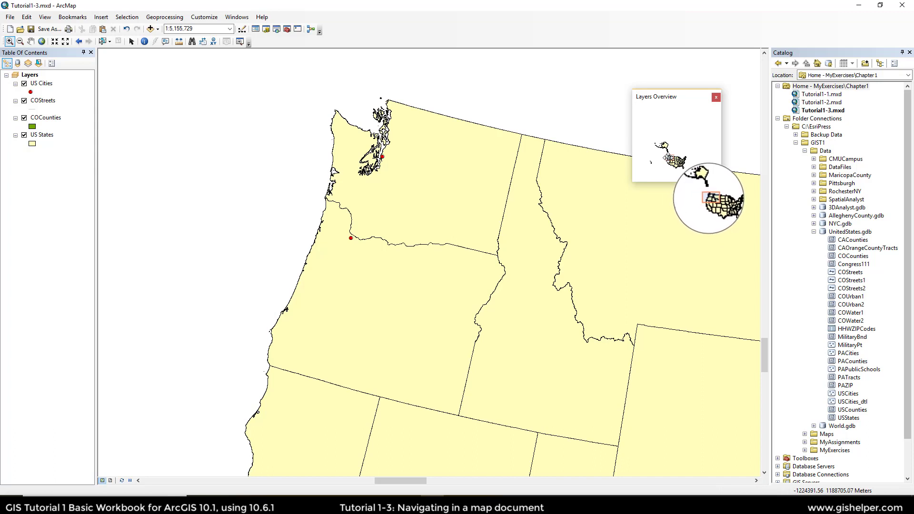
Move the extent box in the Layers Overview window to the northeastern United States, and on to Alaska.
drag(667, 158, 668, 157)
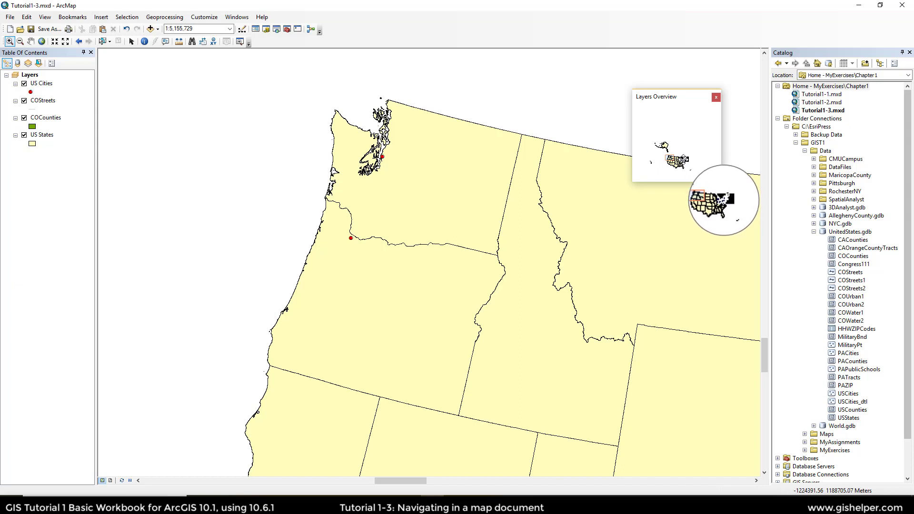
click(683, 159)
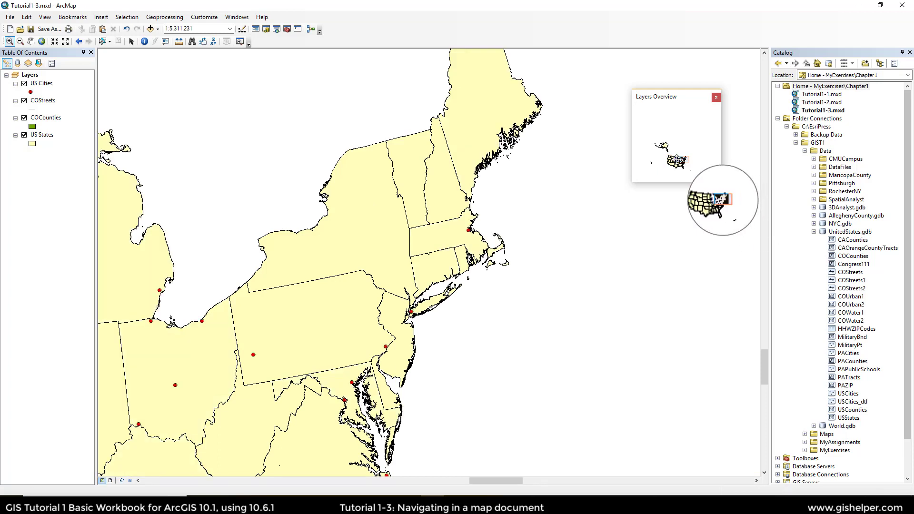
drag(676, 159, 663, 146)
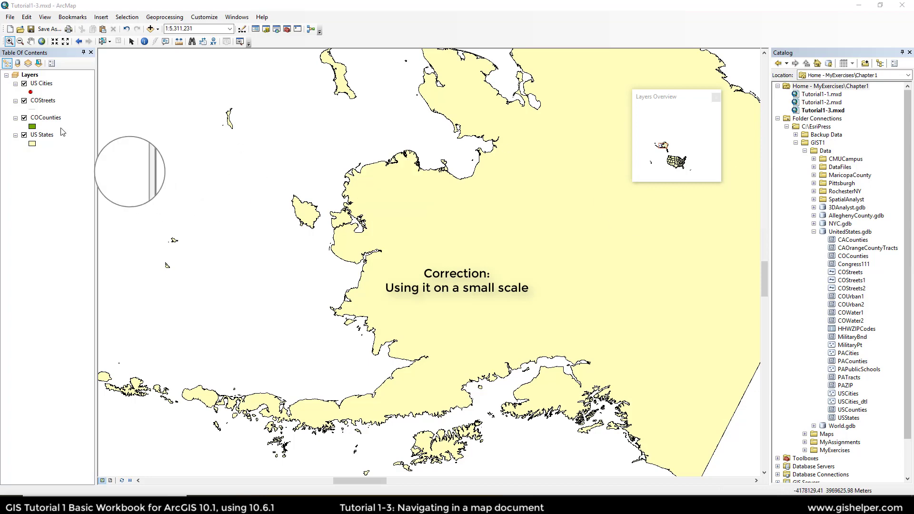
Zoom the map to the COCounties layer's extent, and on to the COStreets layer's extent.
right_click(50, 117)
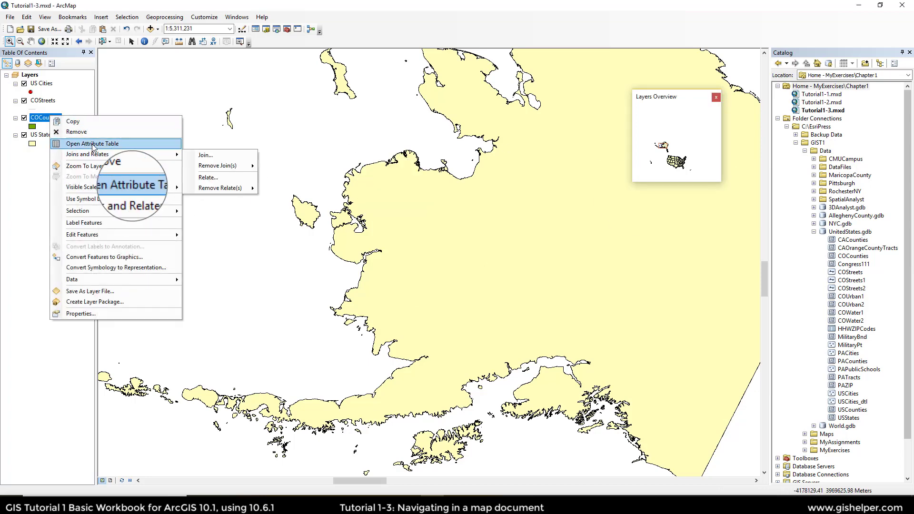
click(104, 166)
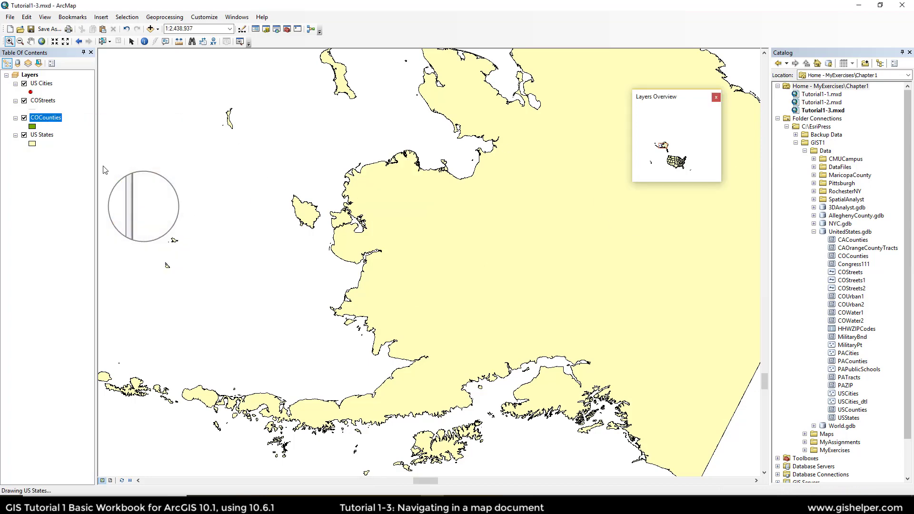
right_click(42, 101)
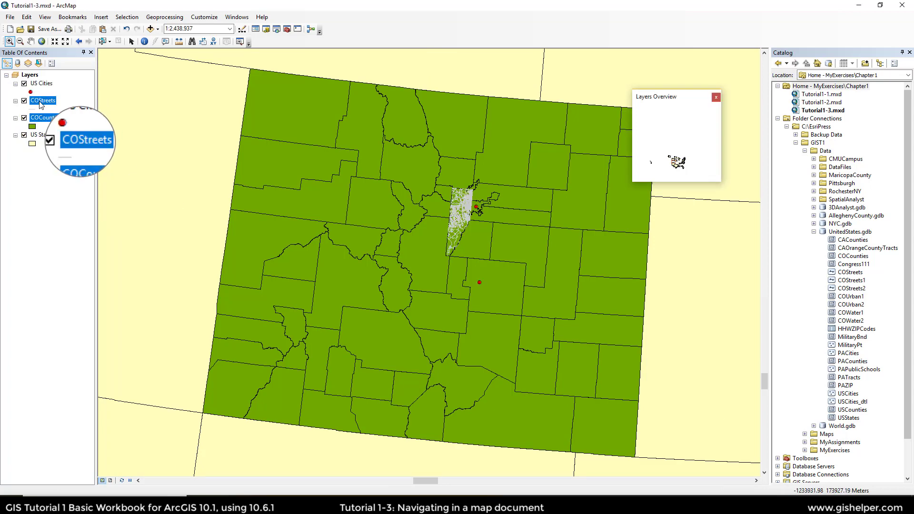
click(75, 151)
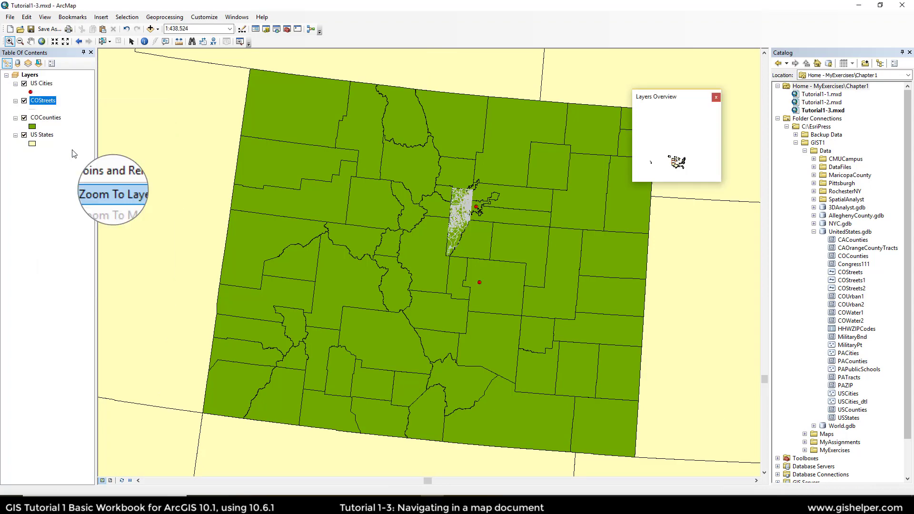
Set the reference layer of the Layers Overview window to COStreets.
right_click(666, 100)
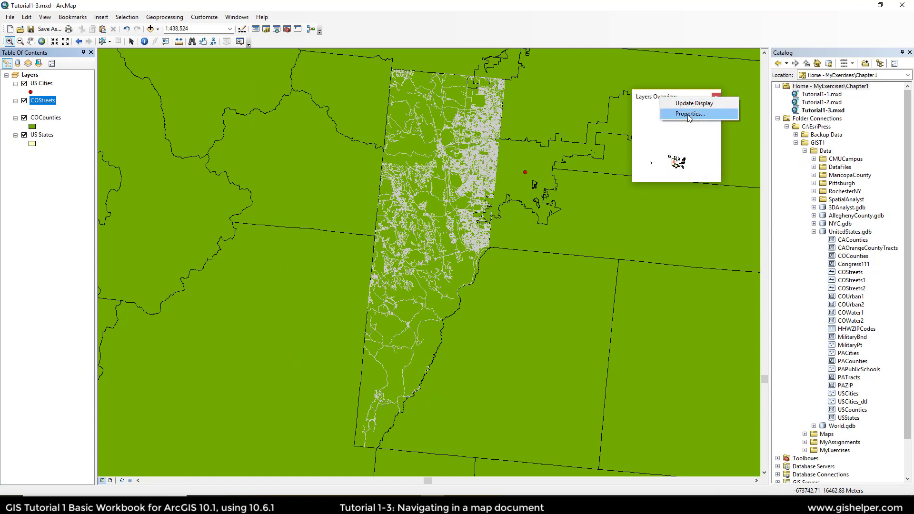
click(690, 114)
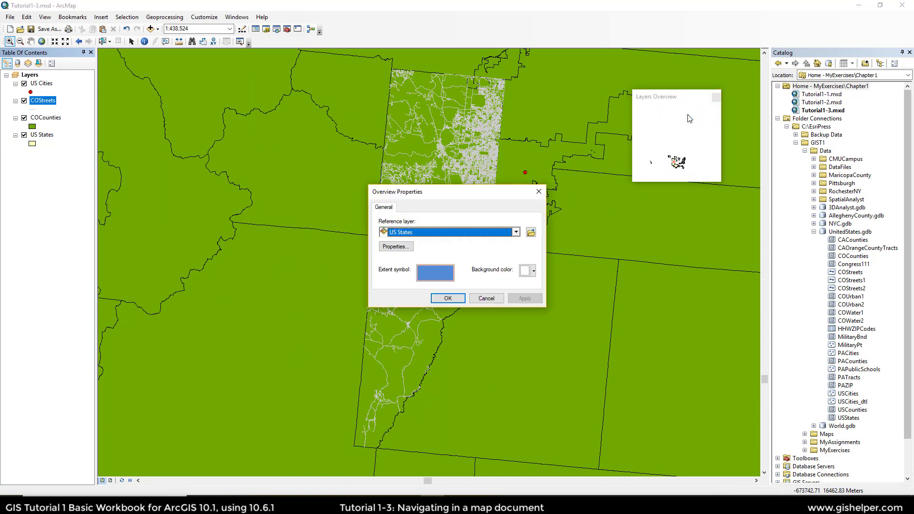
click(516, 233)
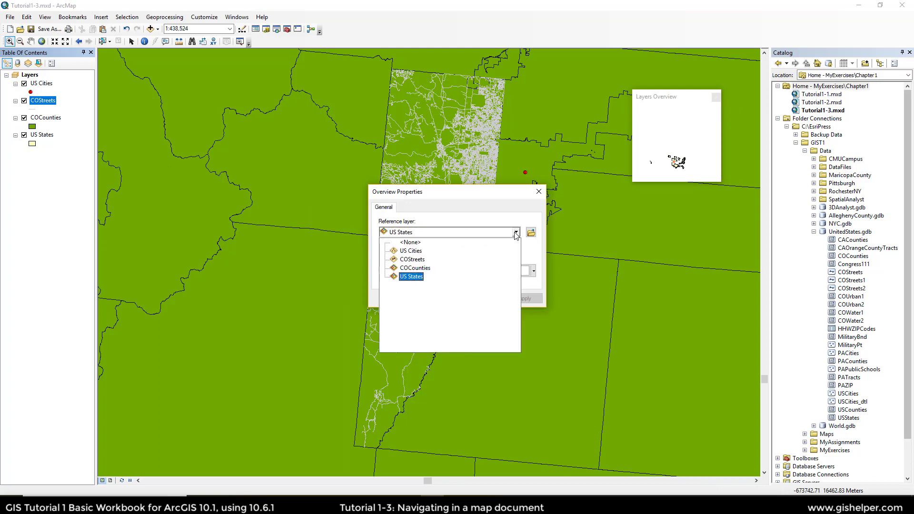
click(419, 261)
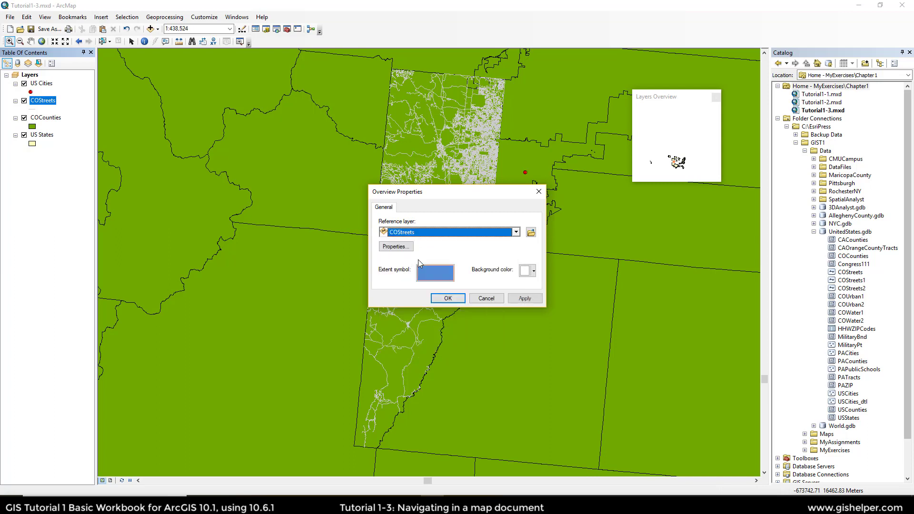
click(447, 299)
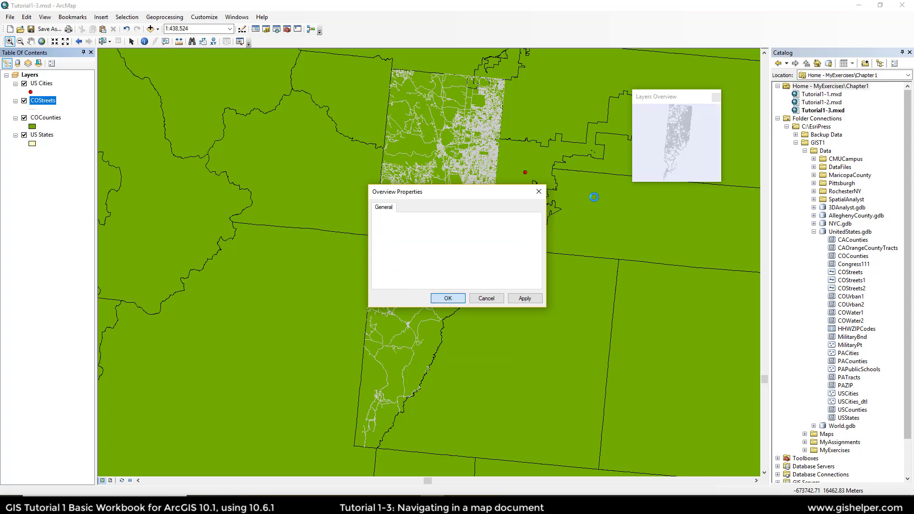
Zoom in on the northeastern COStreets area, and shift the overview's extent box south before closing the Layers Overview window.
drag(451, 106, 498, 143)
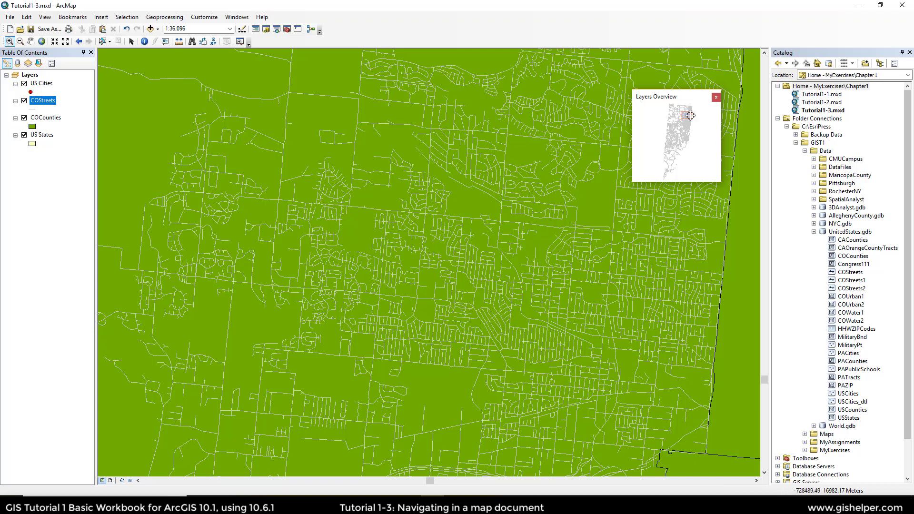
drag(684, 115, 685, 139)
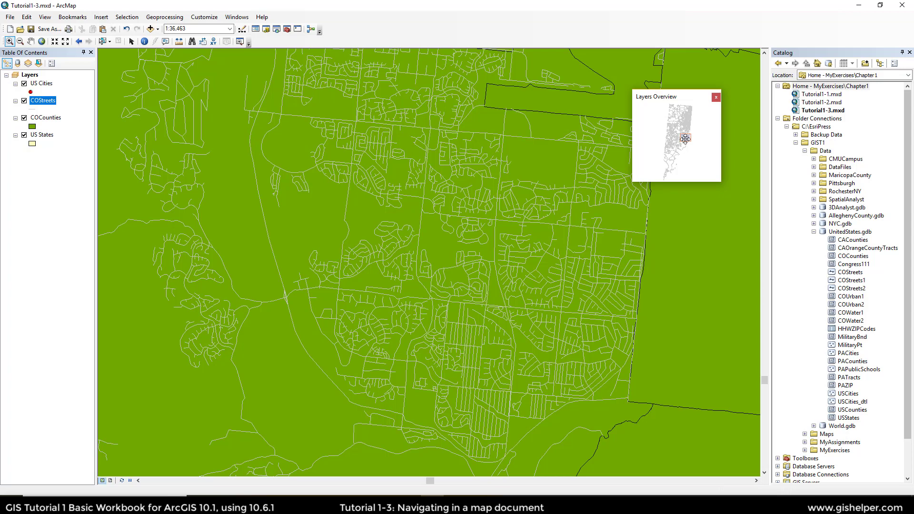
click(715, 97)
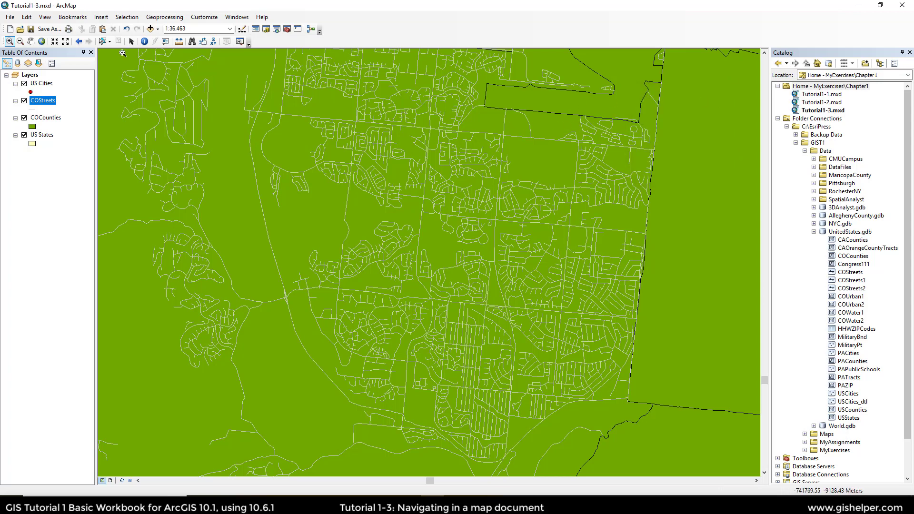
Restore the map view saved in the 48 Contiguous States bookmark.
click(76, 20)
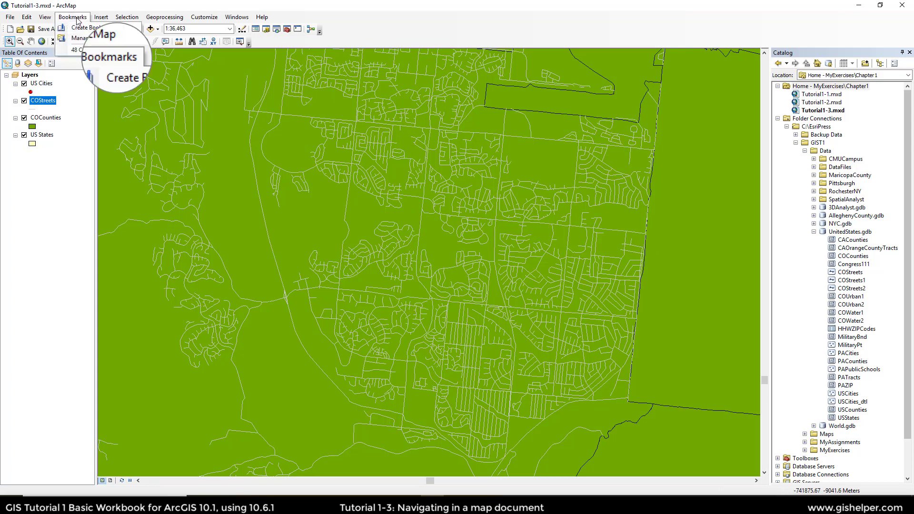
click(88, 37)
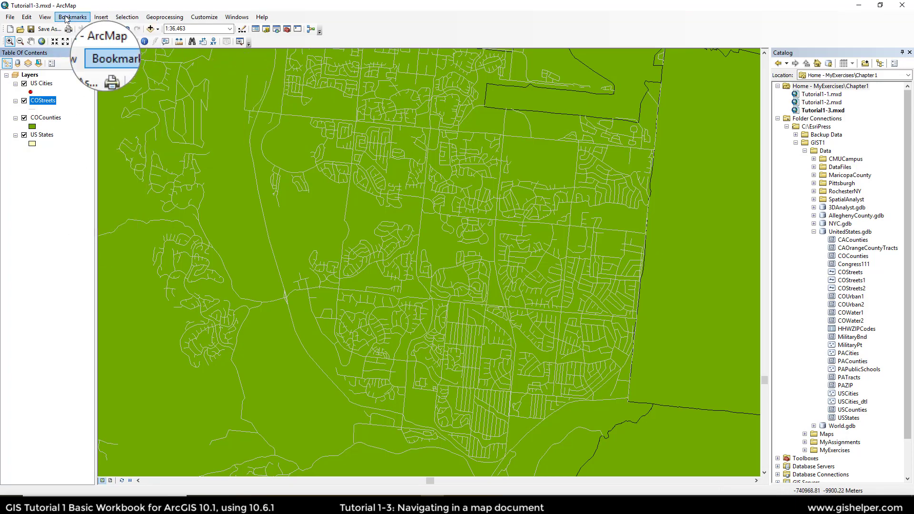
click(72, 18)
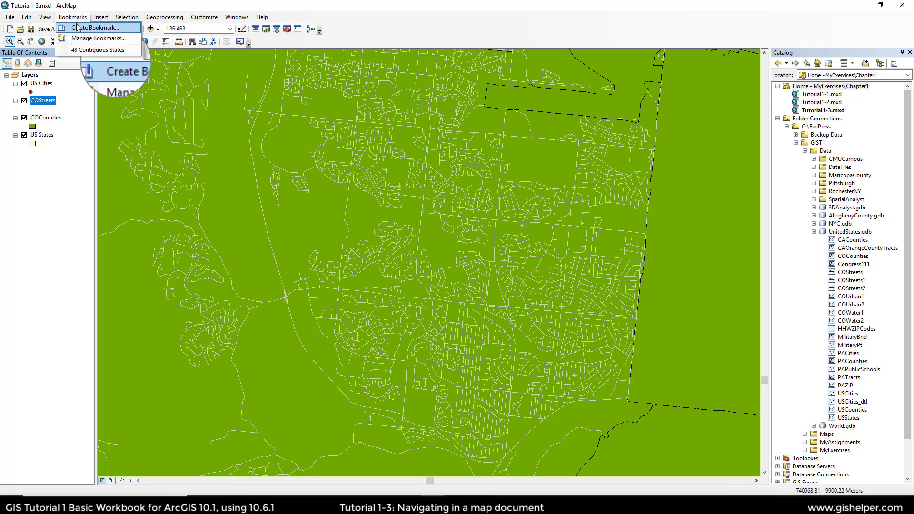
click(90, 51)
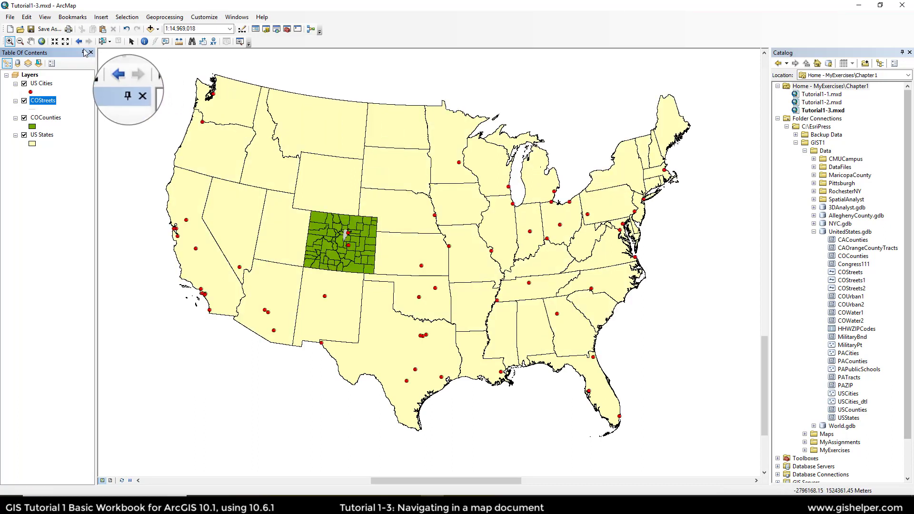
Zoom in on Florida with a zoom box and save the view as a bookmark named Florida.
click(10, 41)
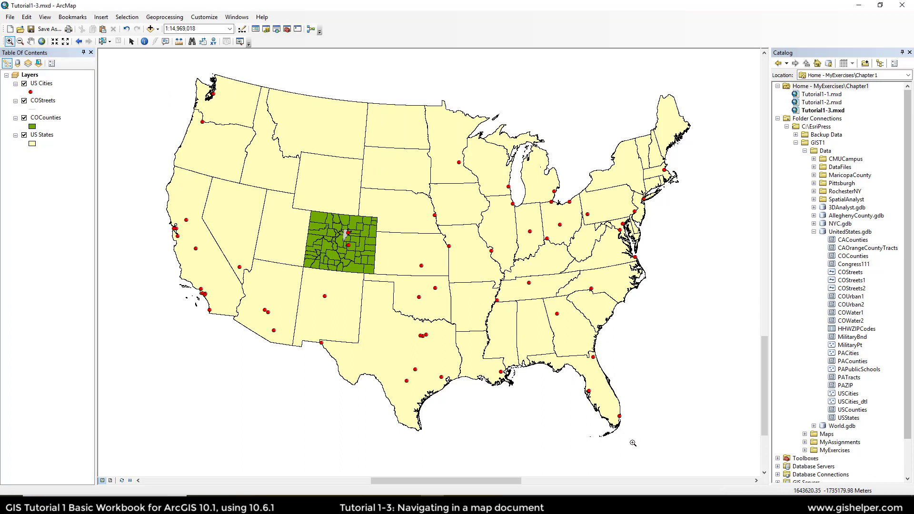
drag(525, 343, 632, 443)
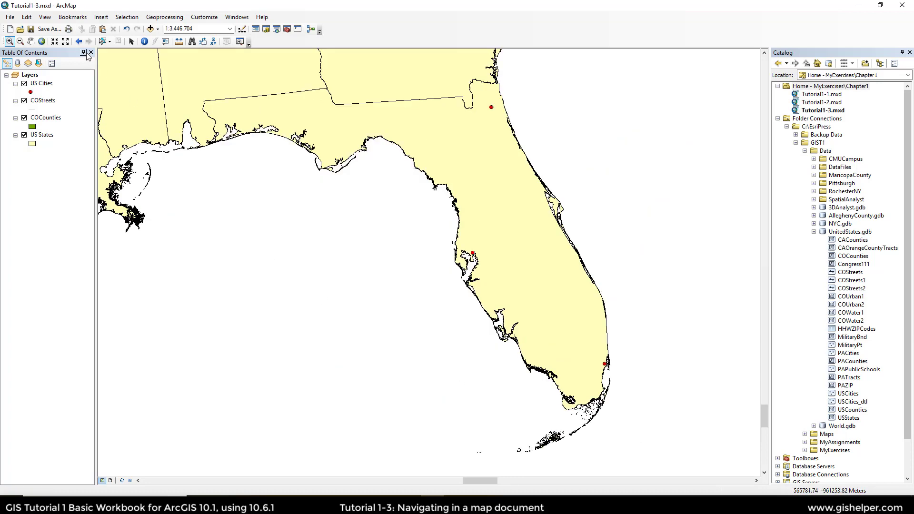
click(72, 17)
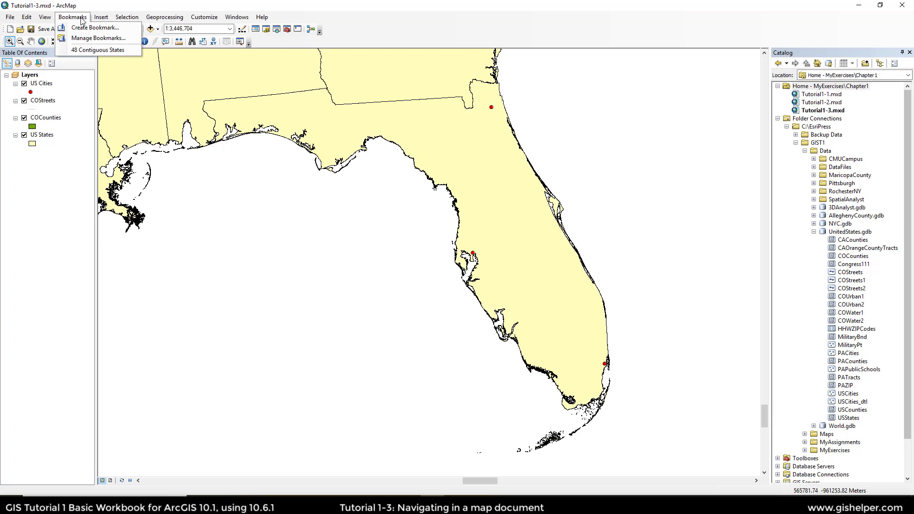
click(106, 29)
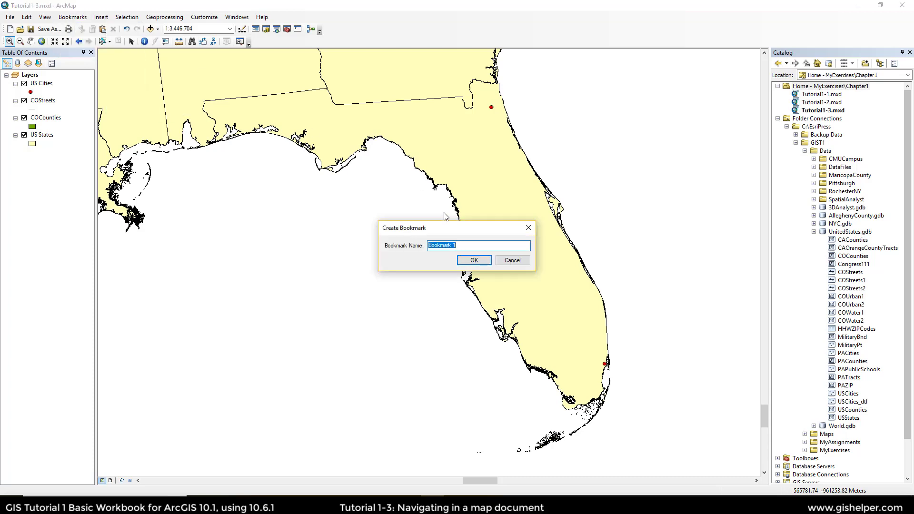
text(Florida)
click(474, 260)
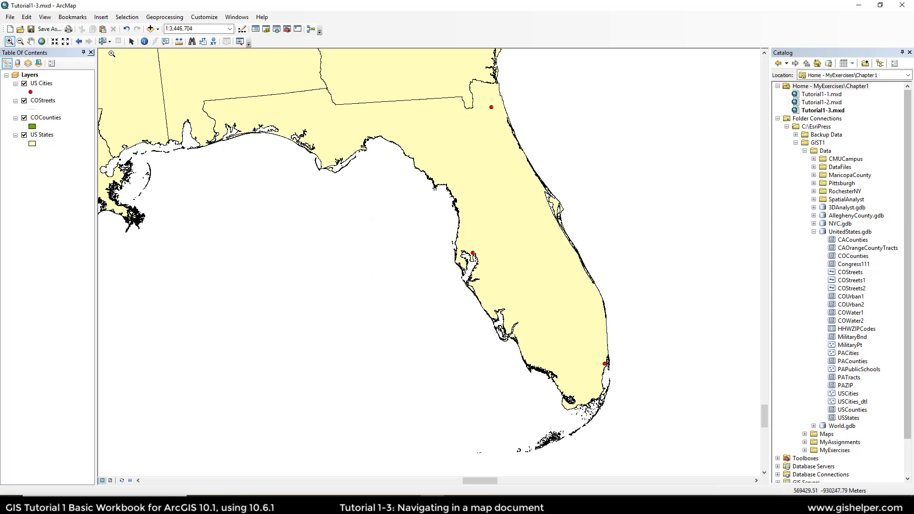
Test the bookmarks by switching from 48 Contiguous States to Florida and back to 48 Contiguous States.
click(87, 18)
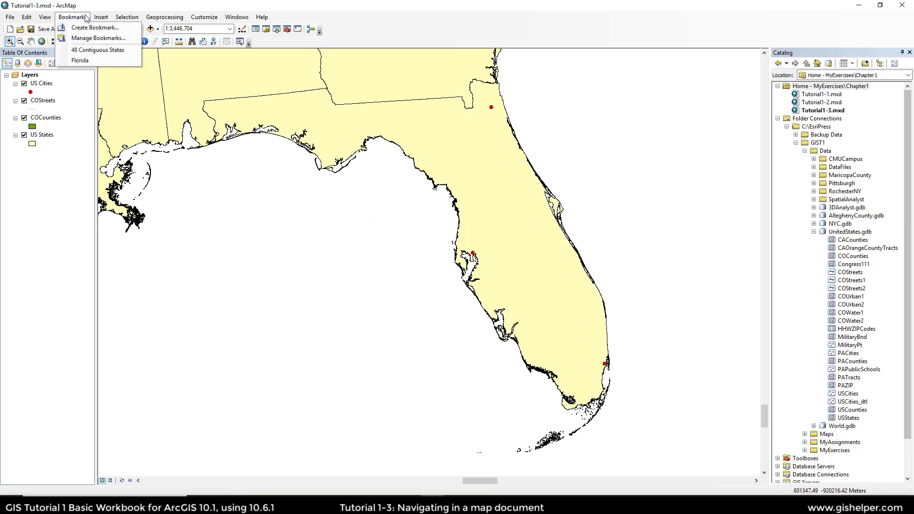
click(113, 51)
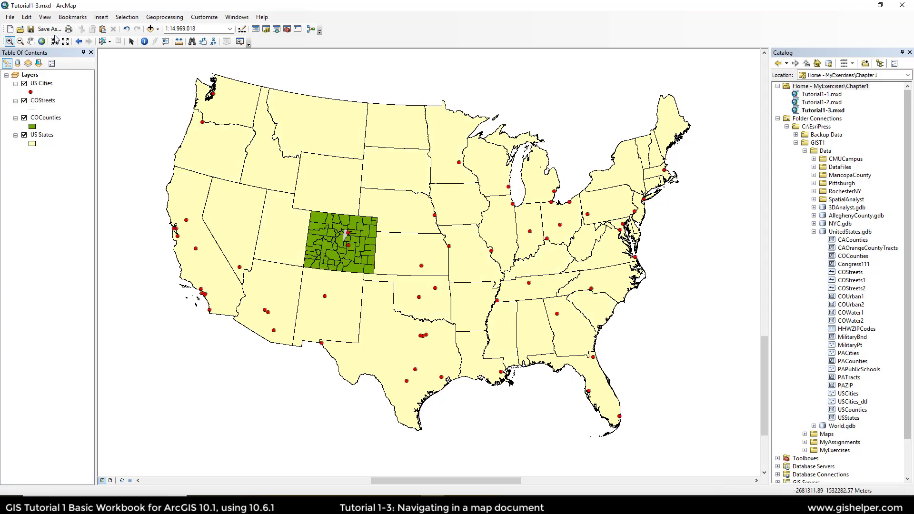
click(73, 17)
click(80, 61)
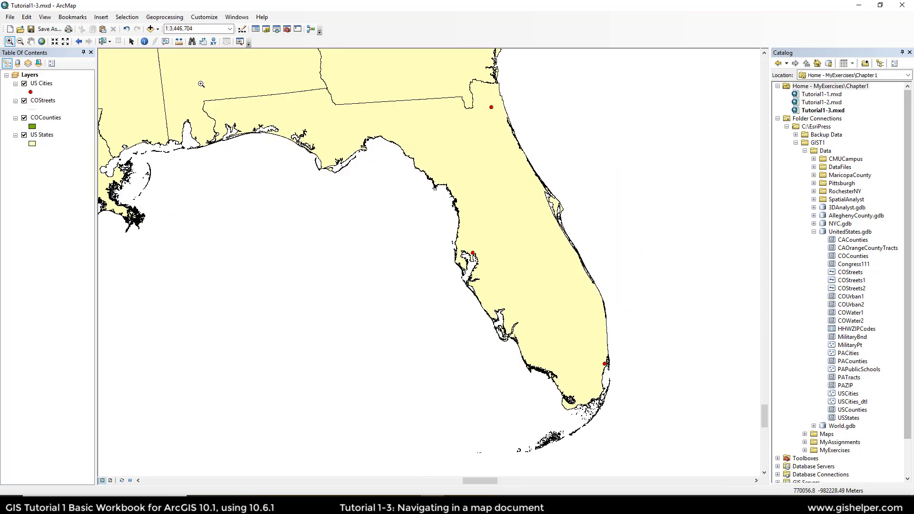
click(73, 17)
click(84, 53)
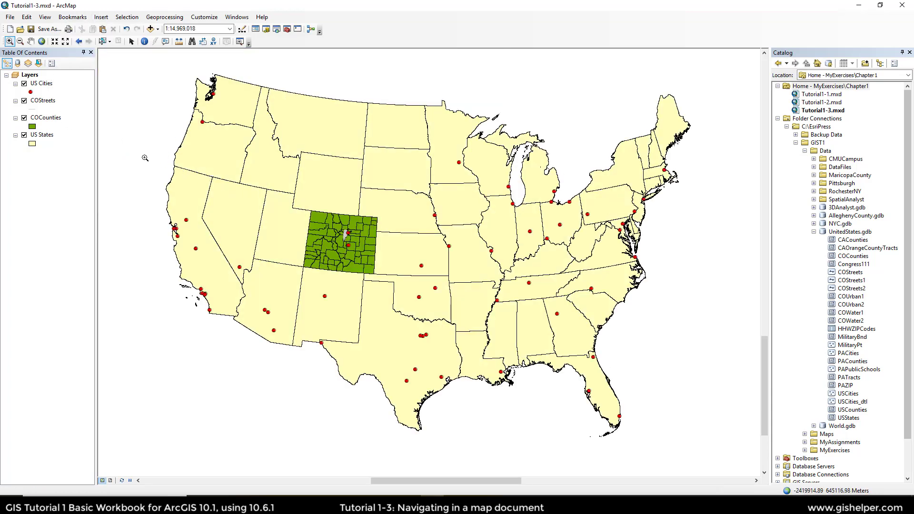
Zoom in on California with a zoom box and save the view as a bookmark named California.
drag(139, 154, 249, 327)
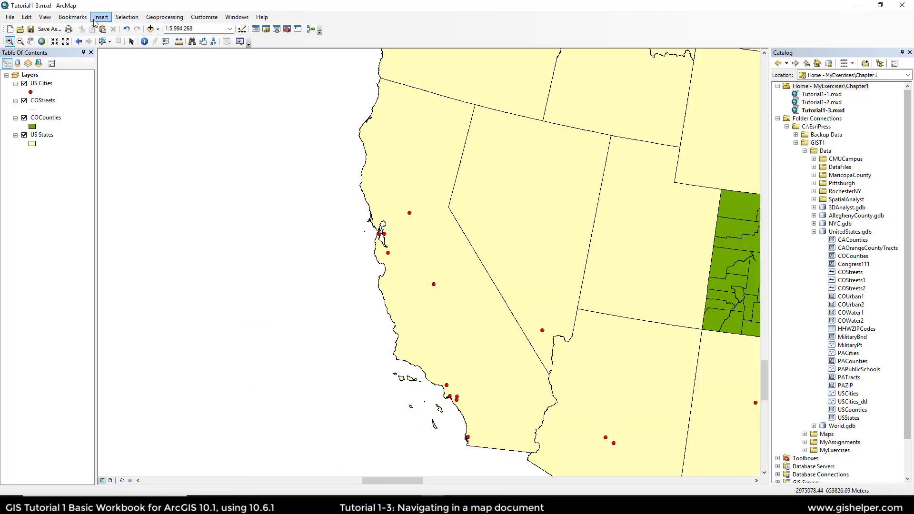
click(70, 18)
click(93, 28)
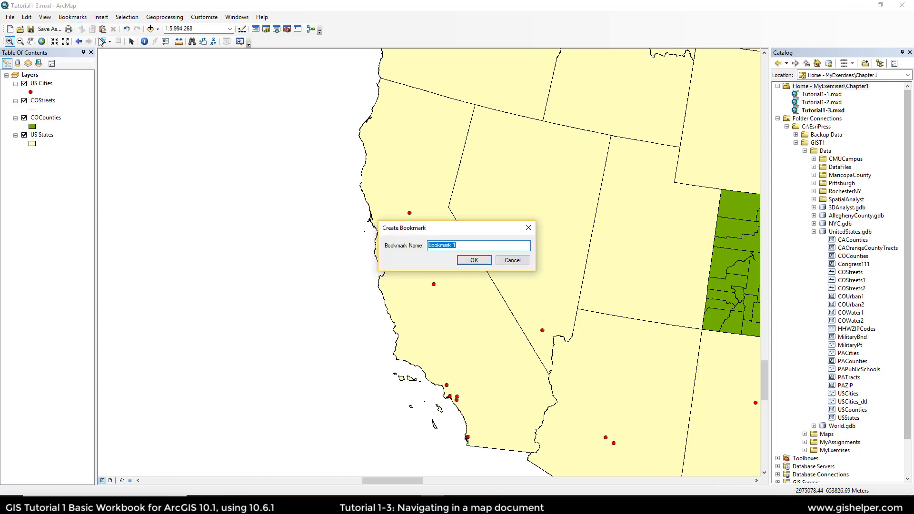
text(Cl)
click(474, 259)
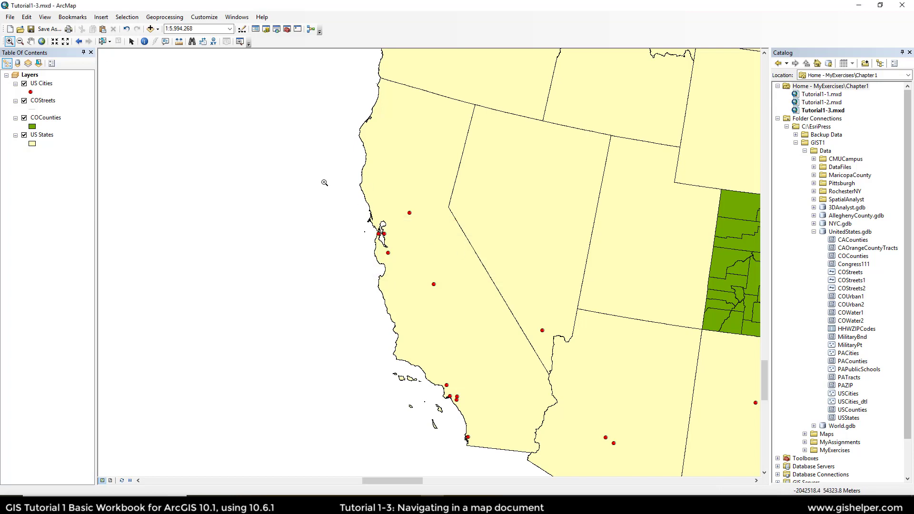
From the 48 Contiguous States bookmark, zoom in on New York State and save the view as a bookmark named New York.
click(74, 19)
click(87, 51)
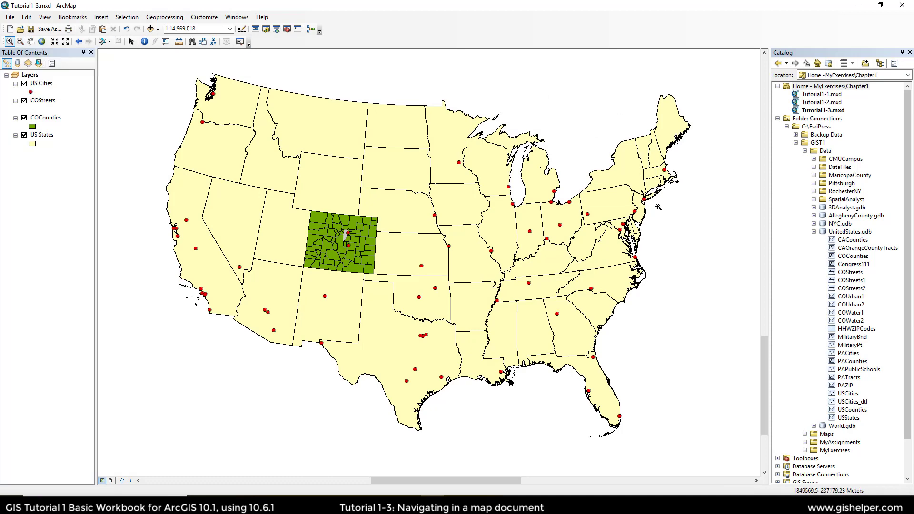
drag(578, 127, 685, 209)
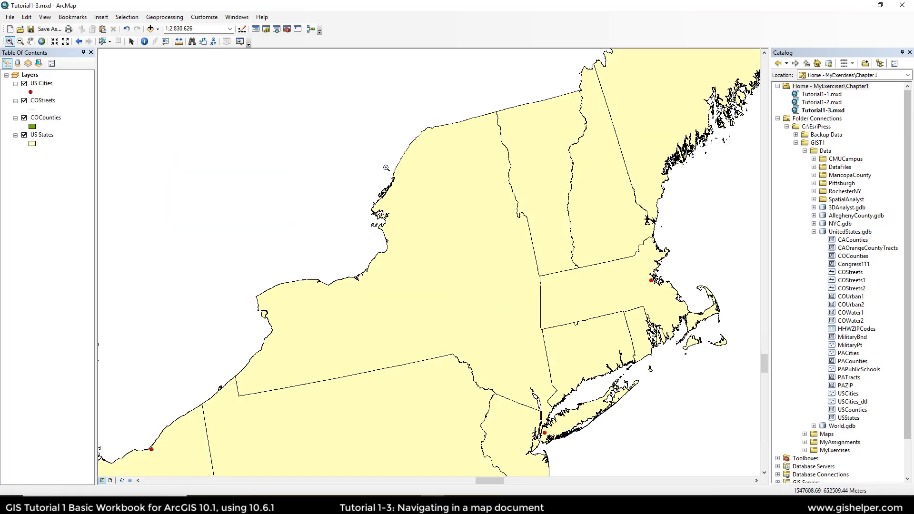
click(72, 17)
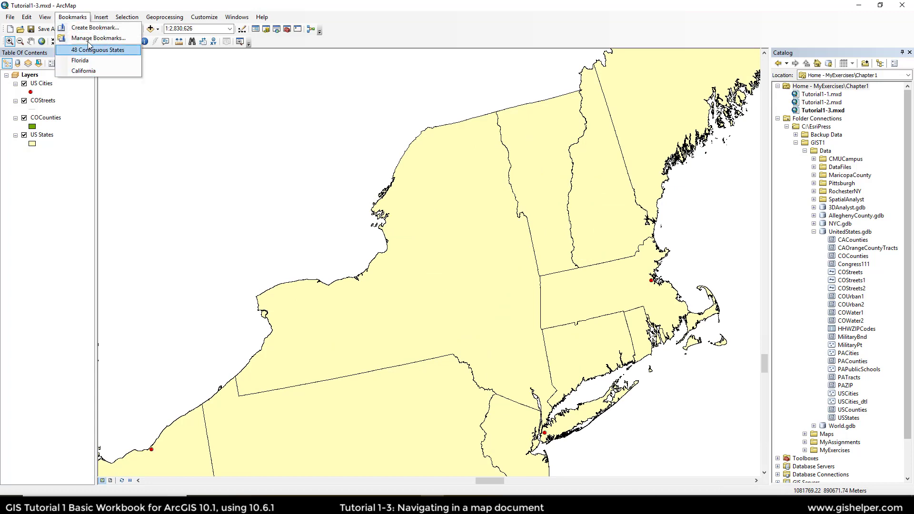
click(95, 28)
text(New York)
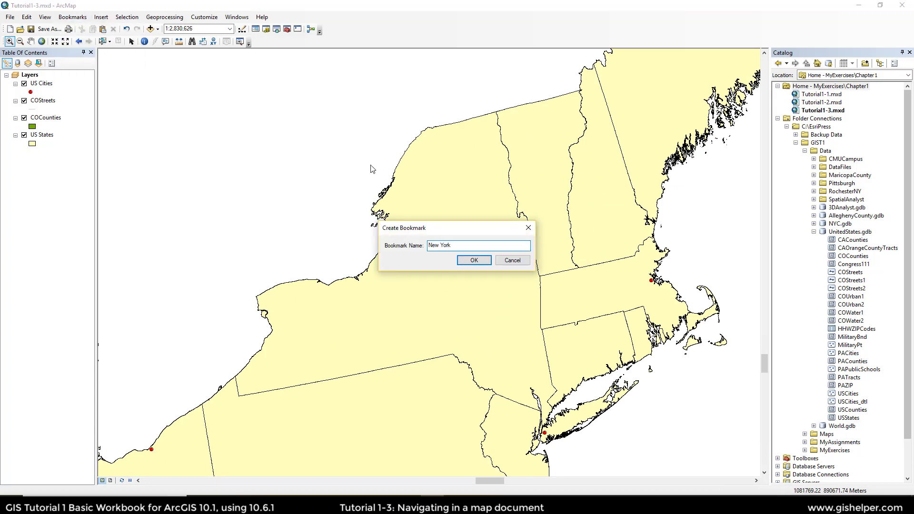
click(472, 261)
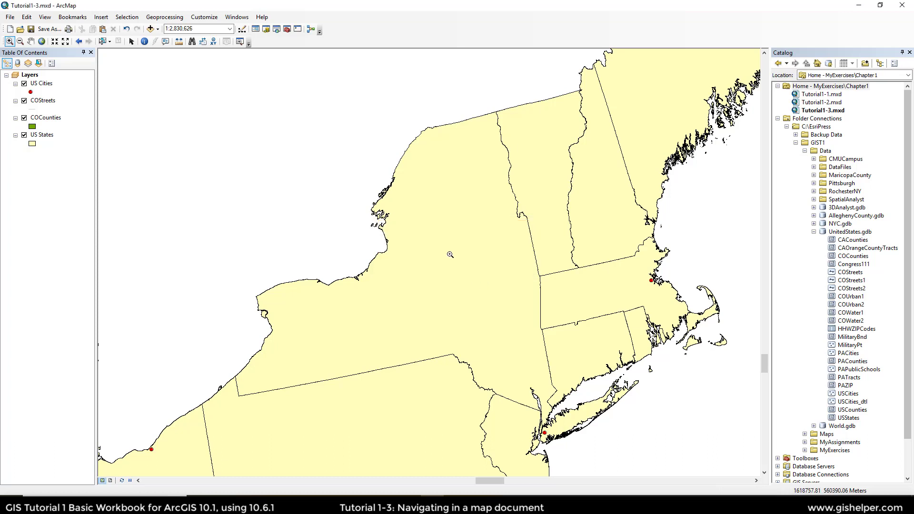
From the 48 Contiguous States bookmark, zoom in on Texas with a zoom box and save the view as a bookmark named Texas.
click(72, 17)
click(88, 52)
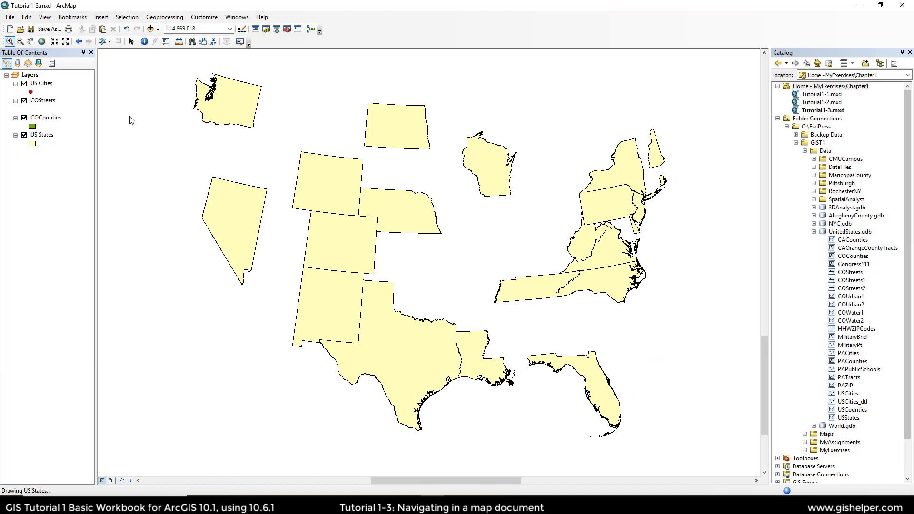
click(10, 41)
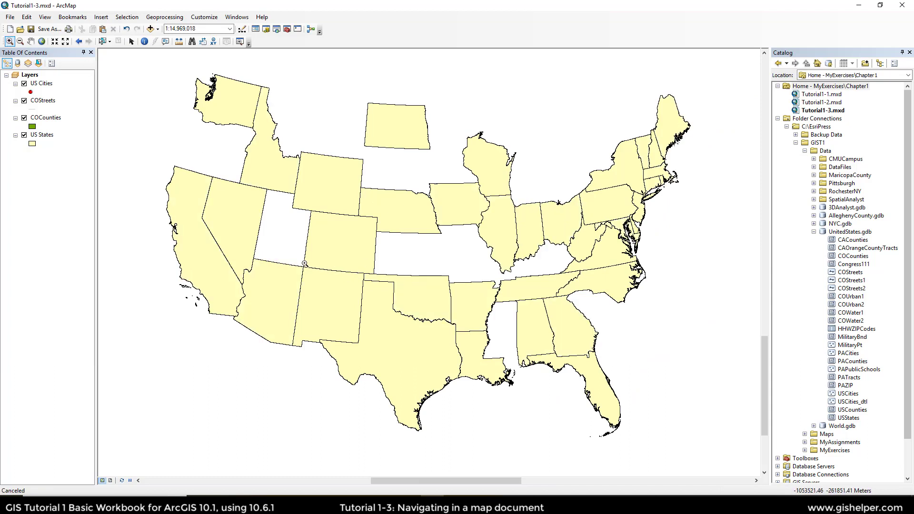
drag(311, 263, 466, 435)
click(72, 17)
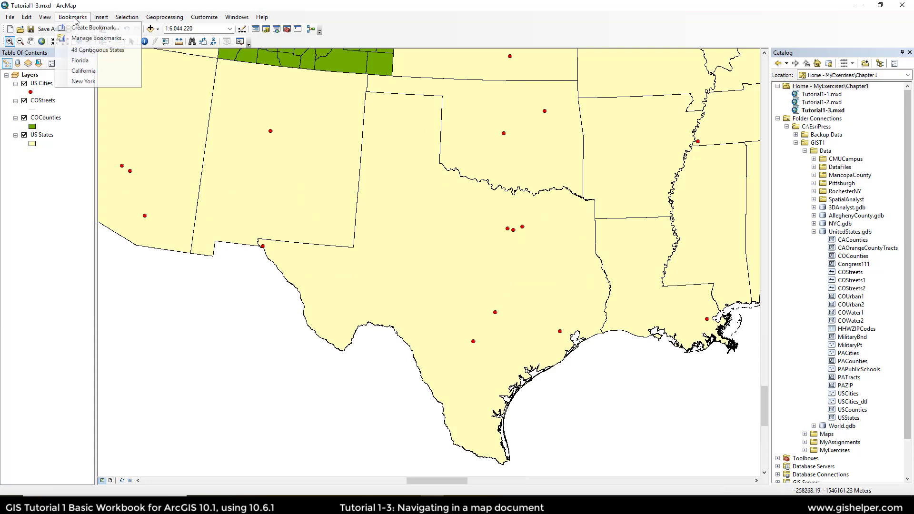
click(95, 28)
text(Texas)
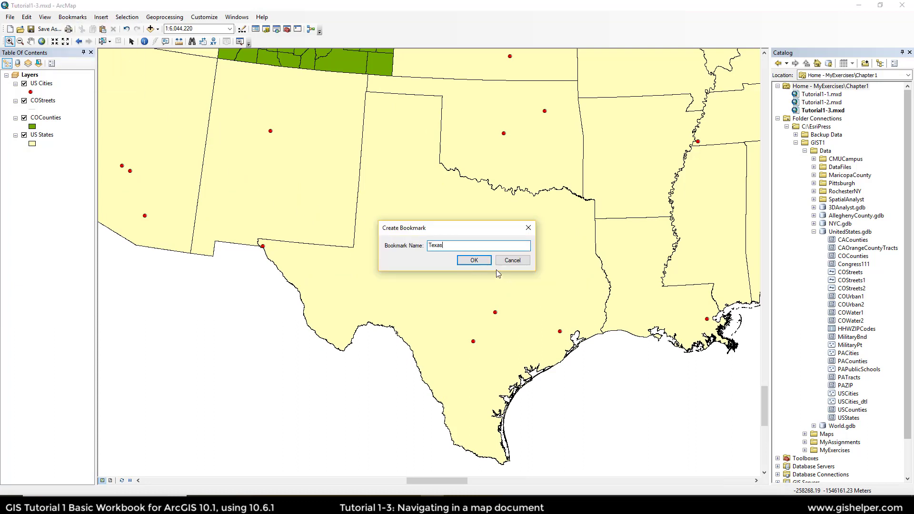
click(473, 260)
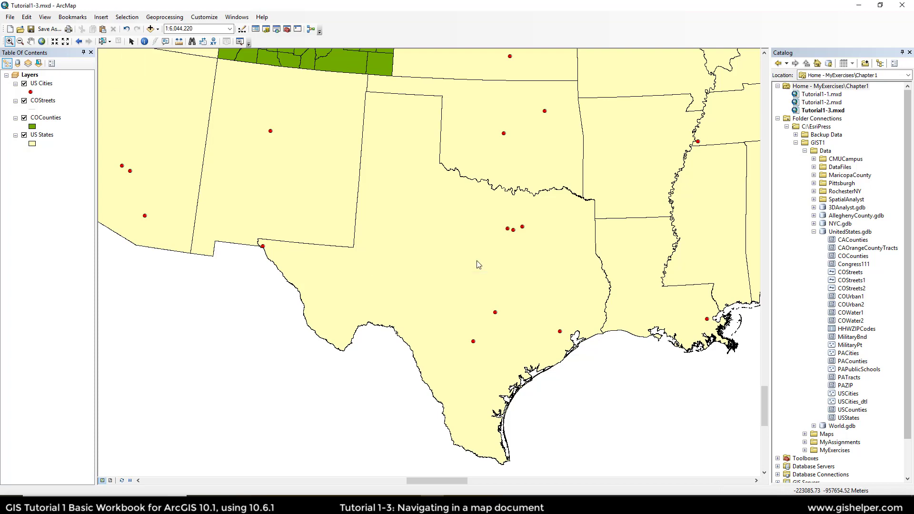
Return to the 48 Contiguous States bookmark and open the Bookmarks Manager.
click(77, 18)
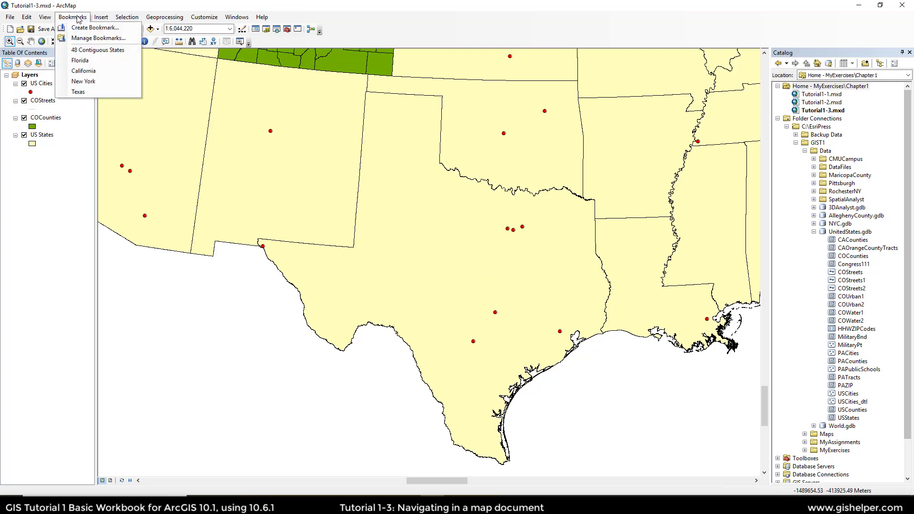
click(97, 51)
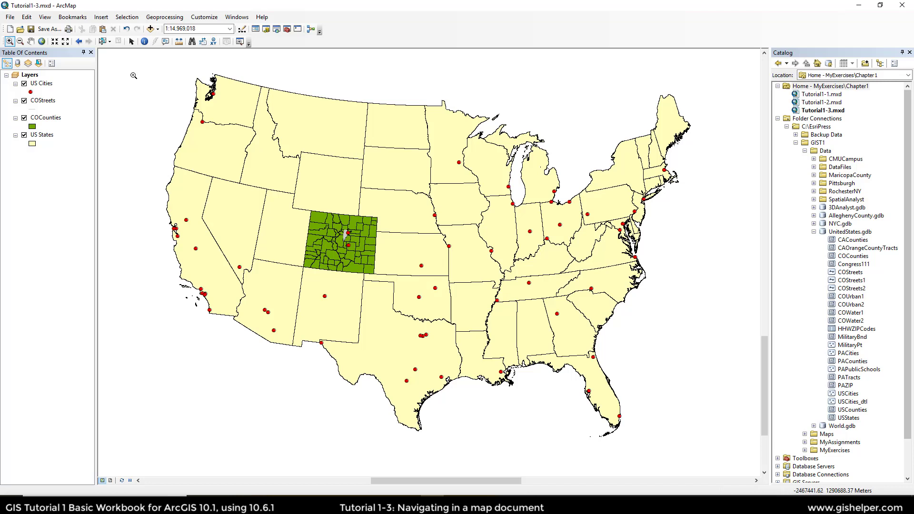
click(73, 16)
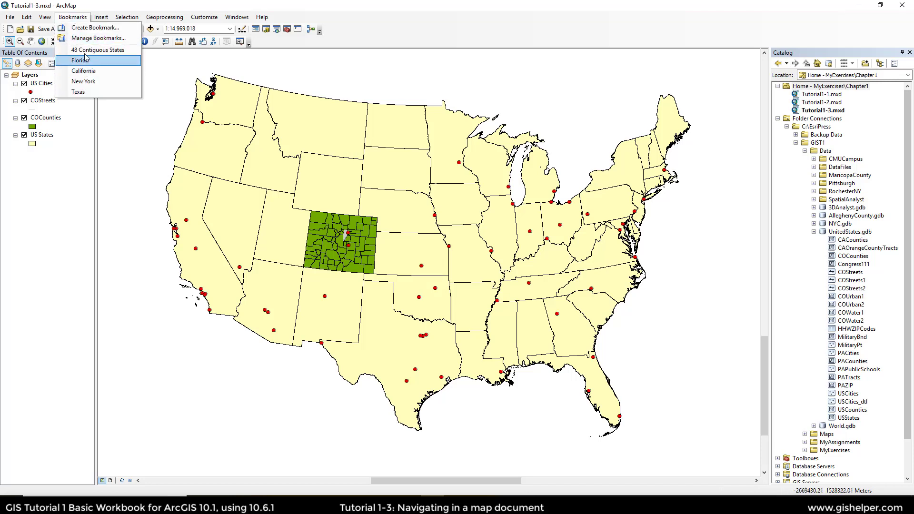
click(87, 38)
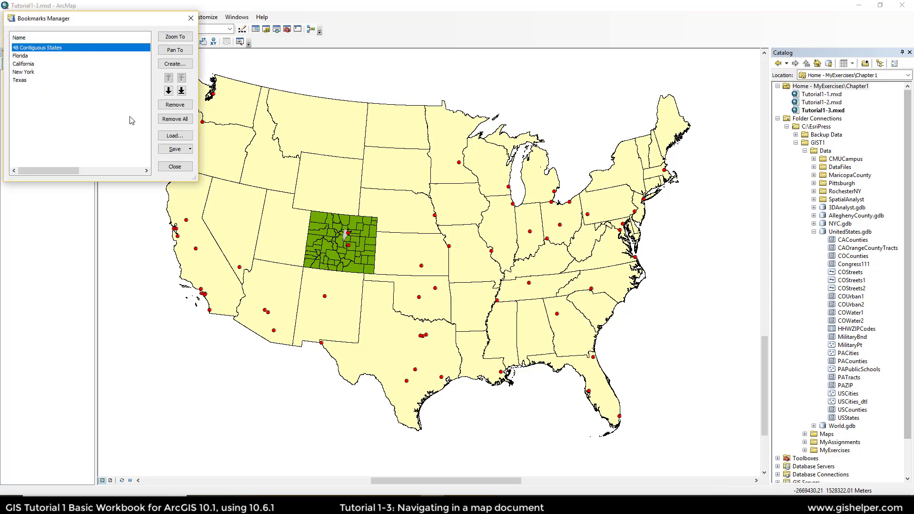
Move the Texas bookmark to the top of the bookmark list and back to the bottom.
click(28, 81)
click(182, 77)
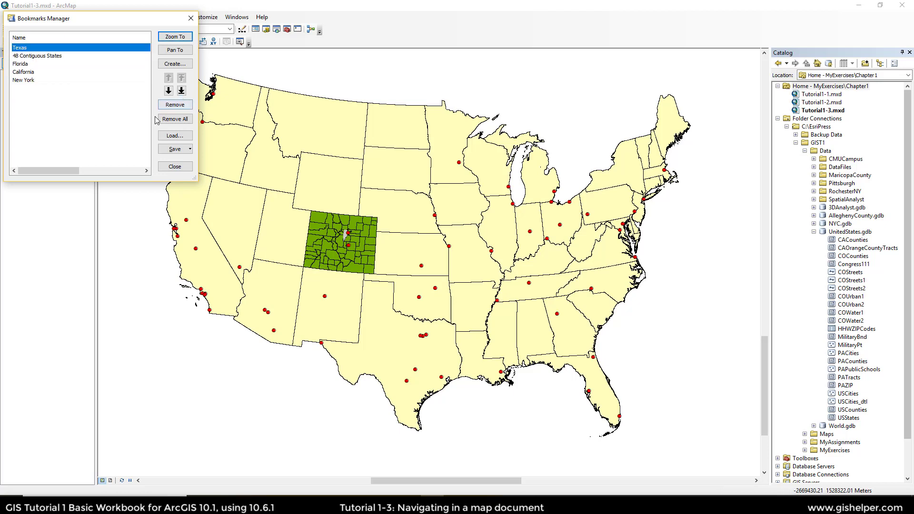
click(181, 91)
Try the reordering commands on the California bookmark, finally placing it last in the list, and view the options for saving bookmarks.
click(37, 63)
click(168, 78)
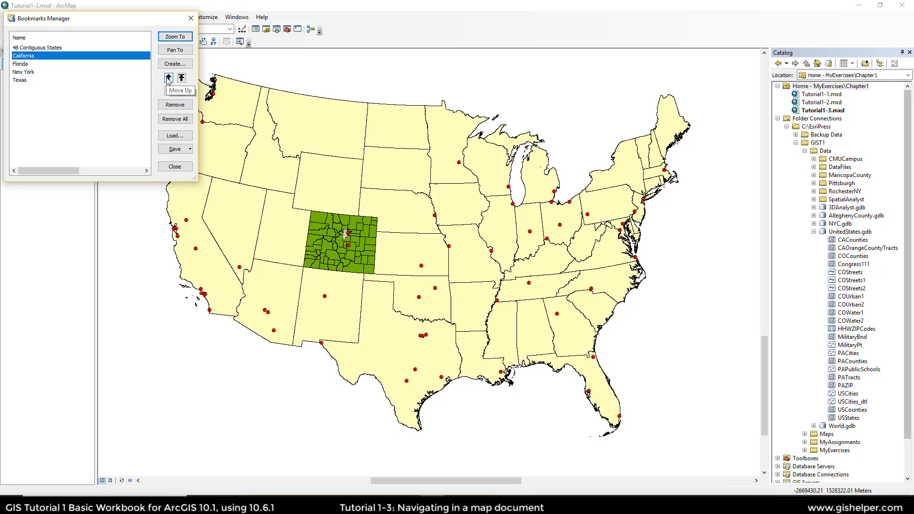
click(169, 91)
click(168, 78)
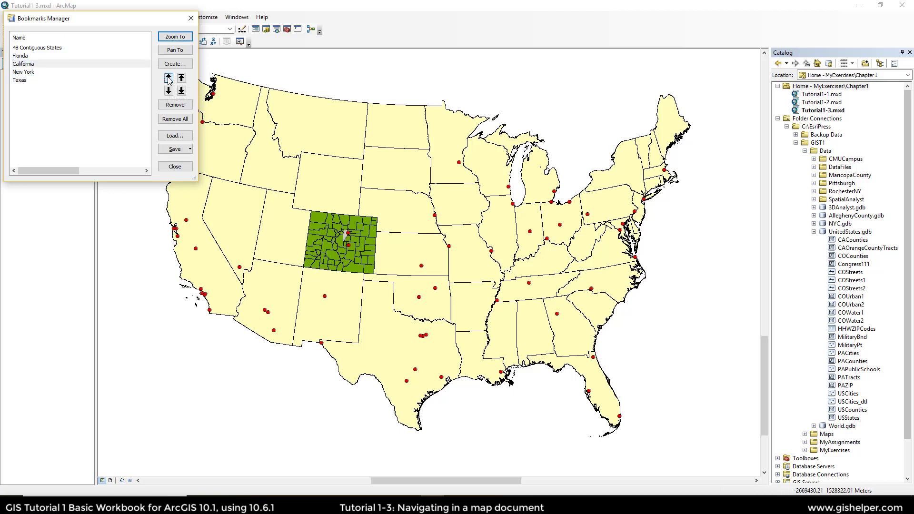
click(182, 77)
click(181, 90)
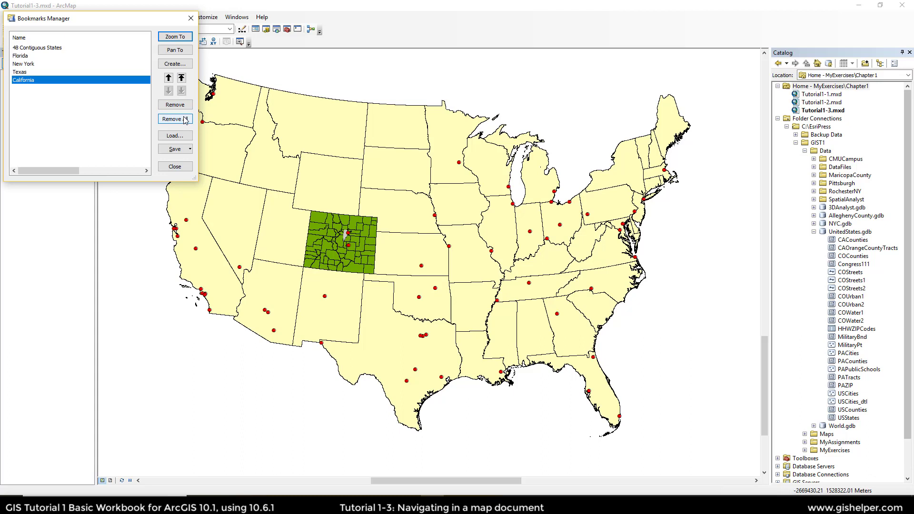
click(190, 149)
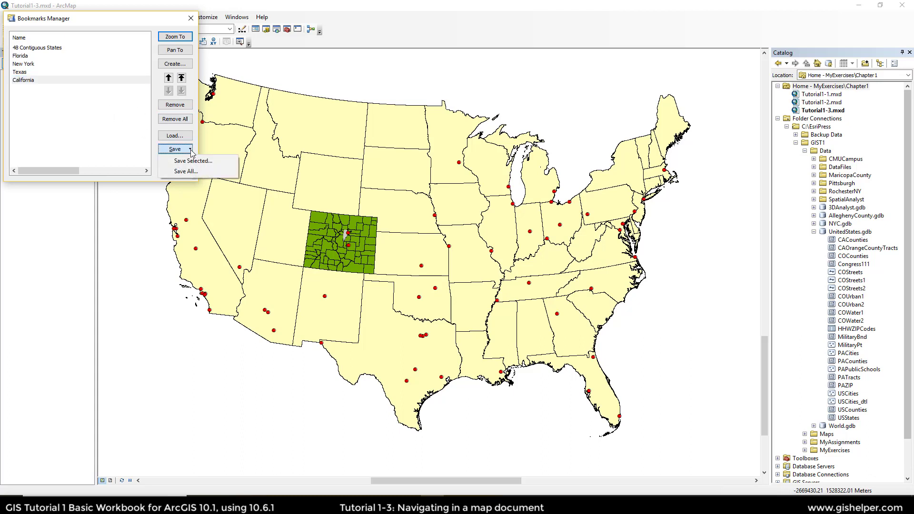
click(190, 137)
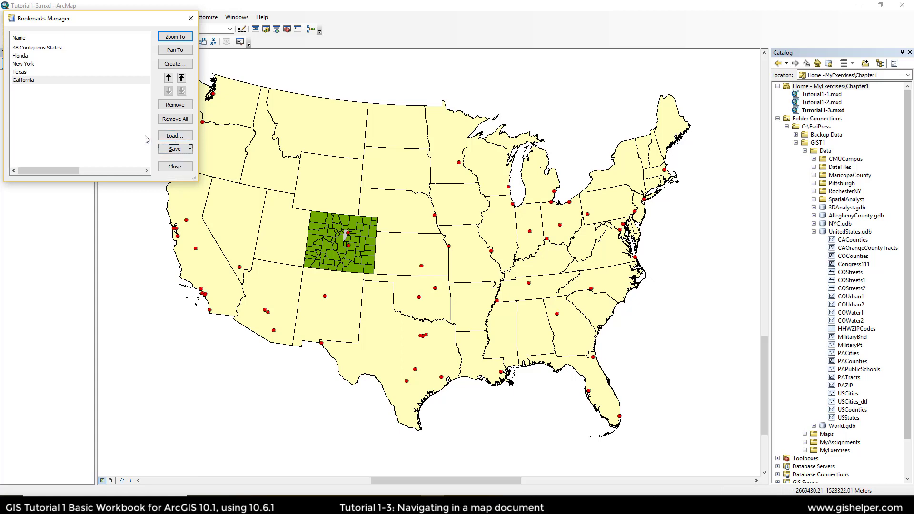
Zoom the map to the New York bookmark, pan it to the California bookmark, and close the Bookmarks Manager.
click(138, 64)
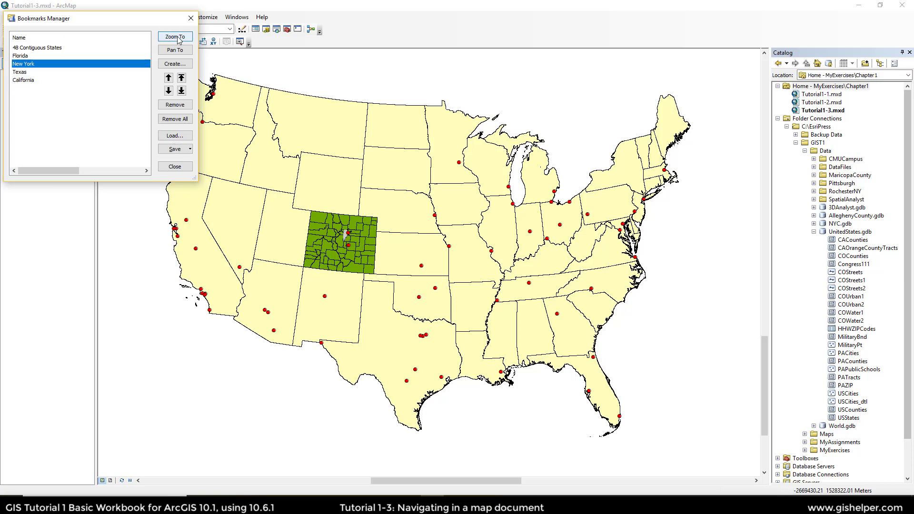
click(177, 39)
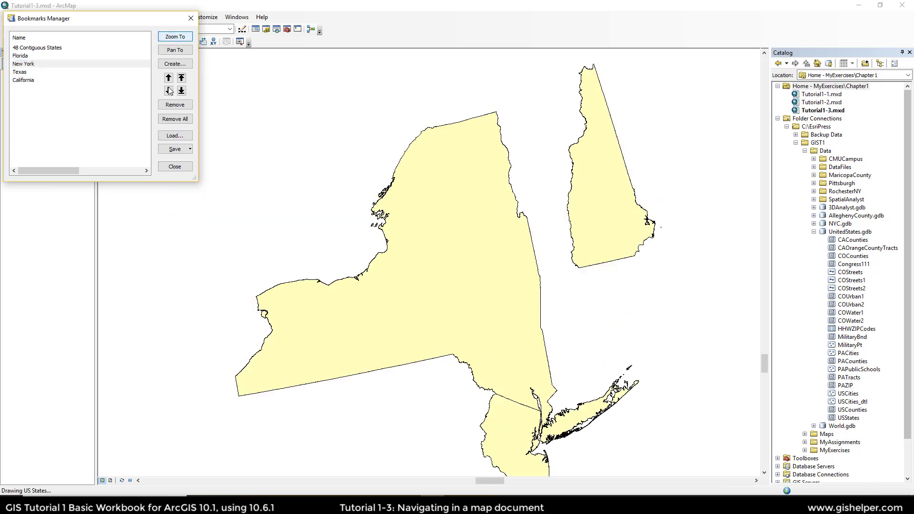
click(29, 80)
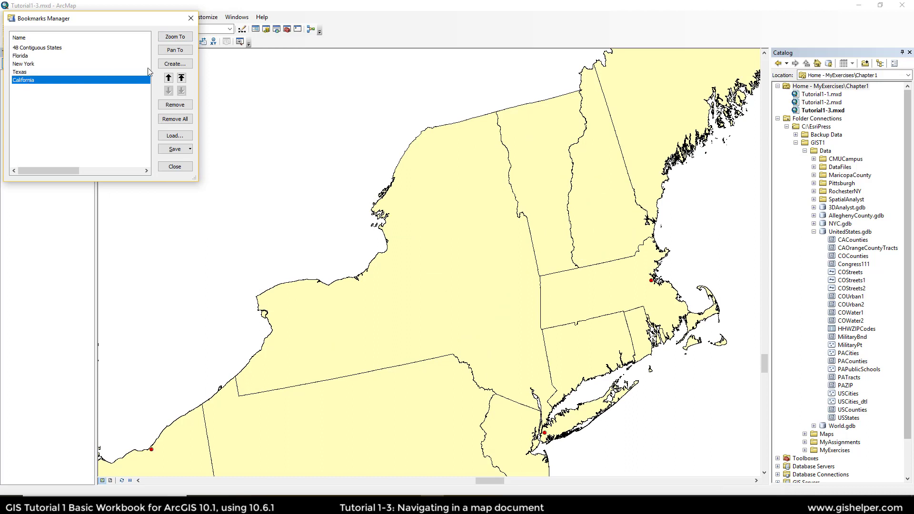
click(167, 50)
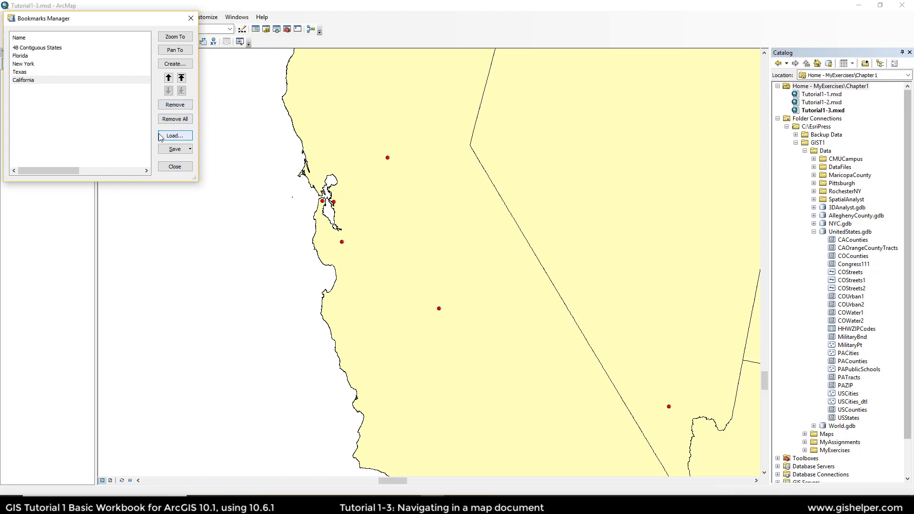
click(190, 19)
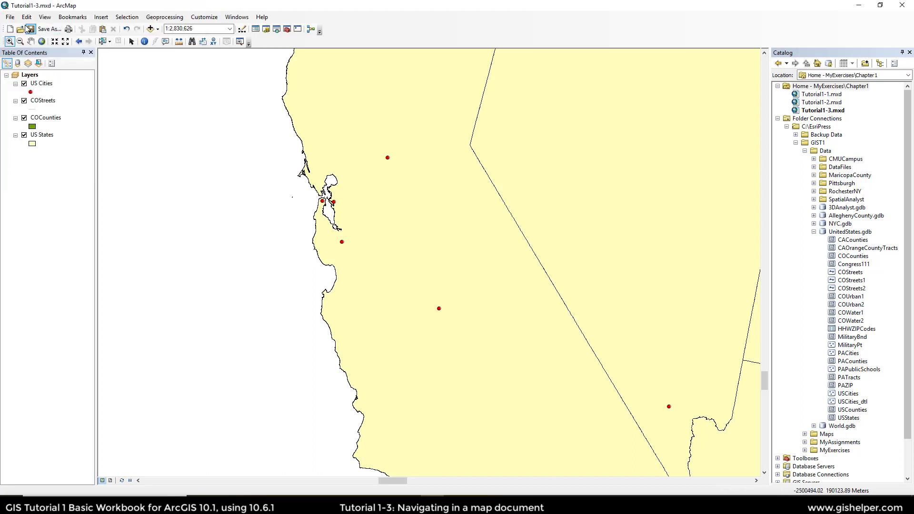